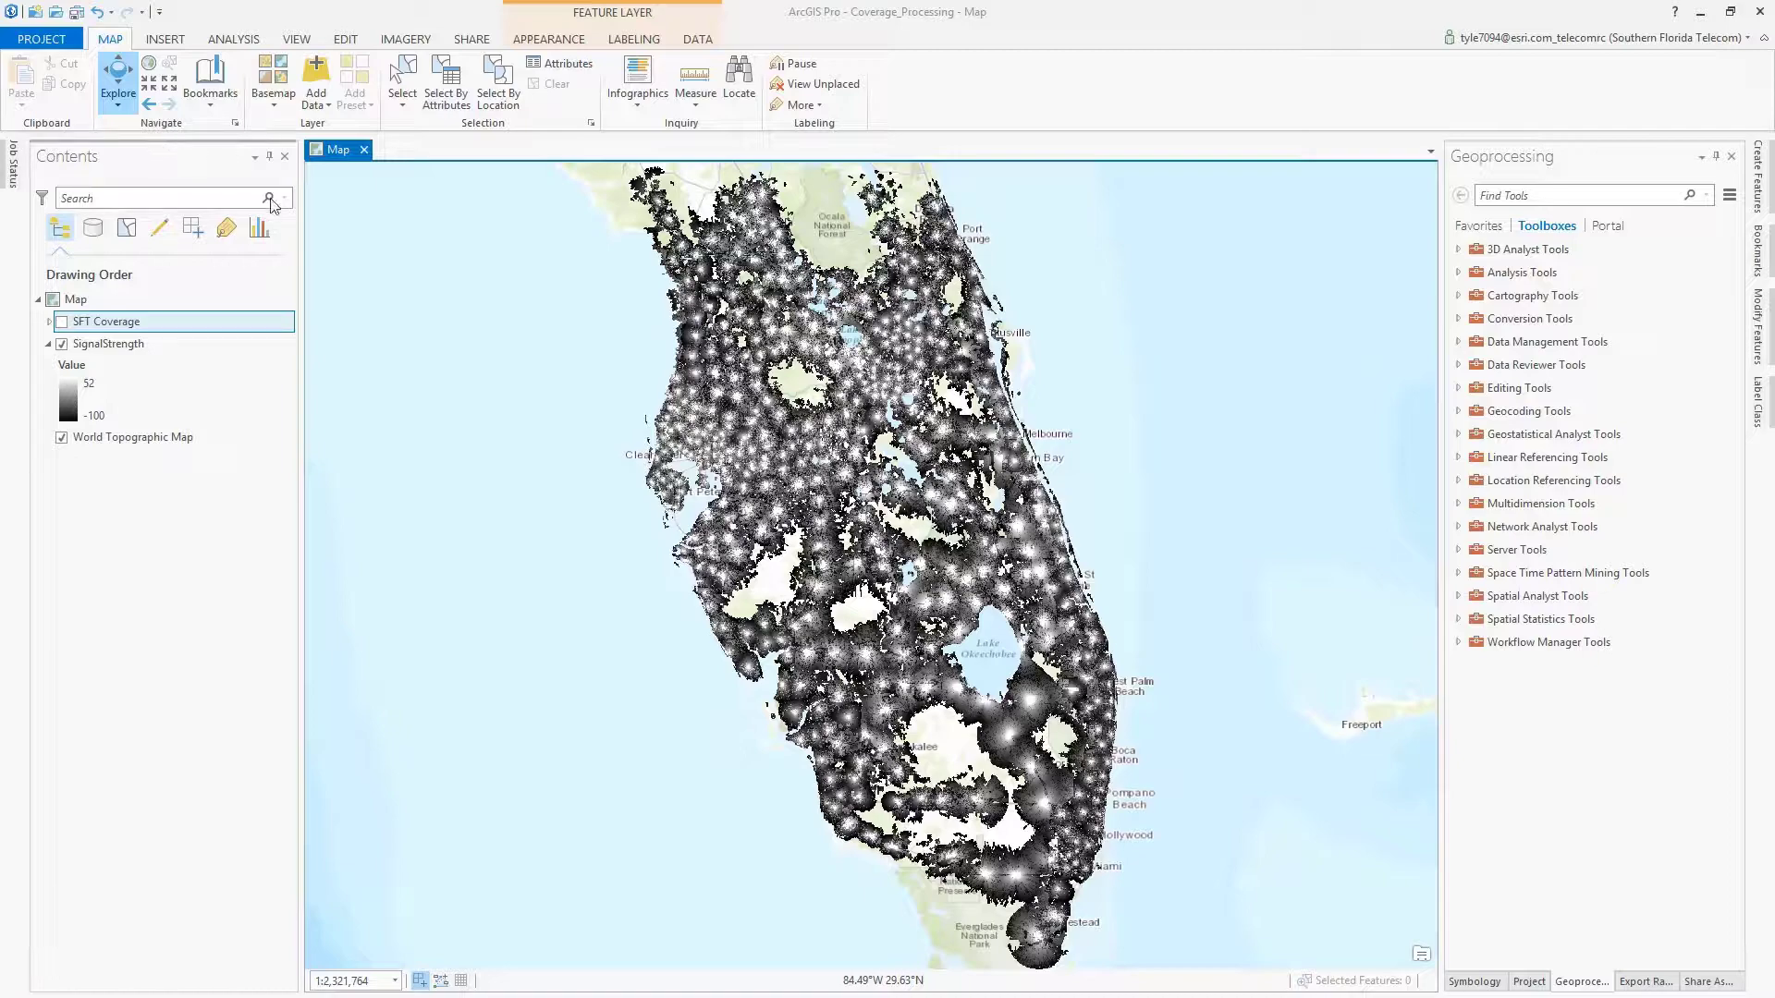
# - Zoom to Tampa Bay and turn off the SignalStrength raster layer
pyautogui.moveTo(608, 377); pyautogui.dragTo(834, 508)
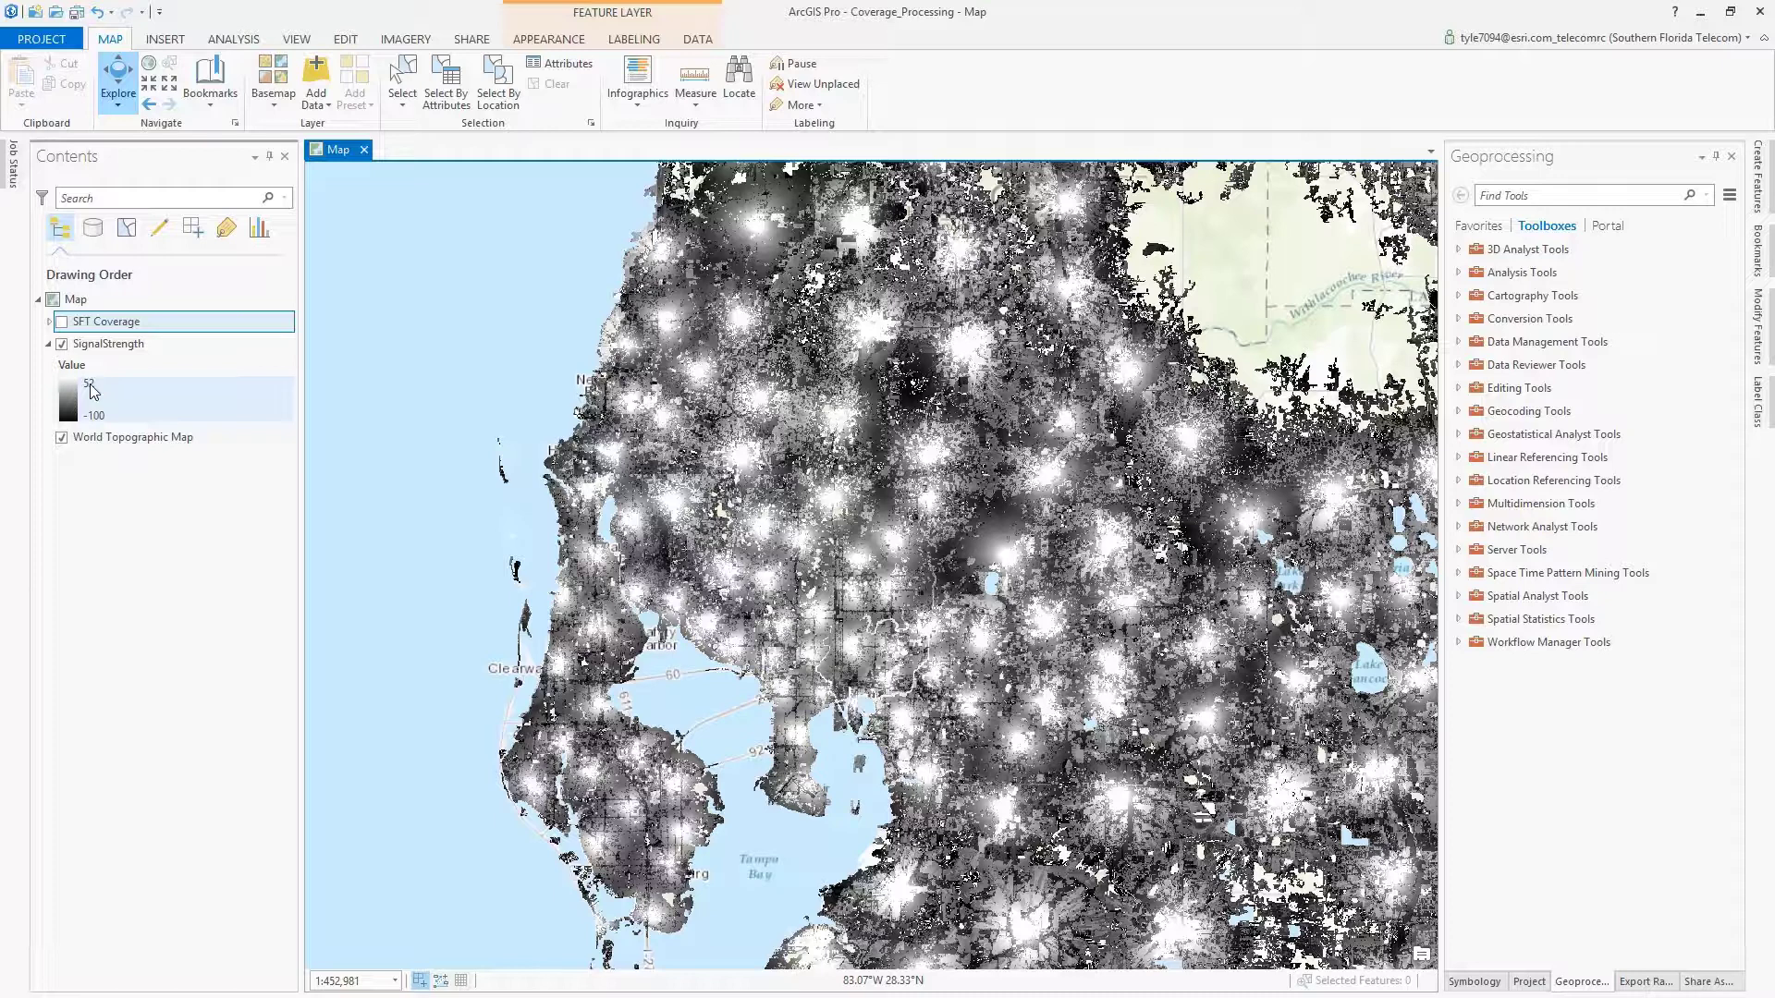
pyautogui.click(62, 344)
# - Expand SFT Coverage to show its Service Quality legend and switch the layer on
pyautogui.click(48, 344)
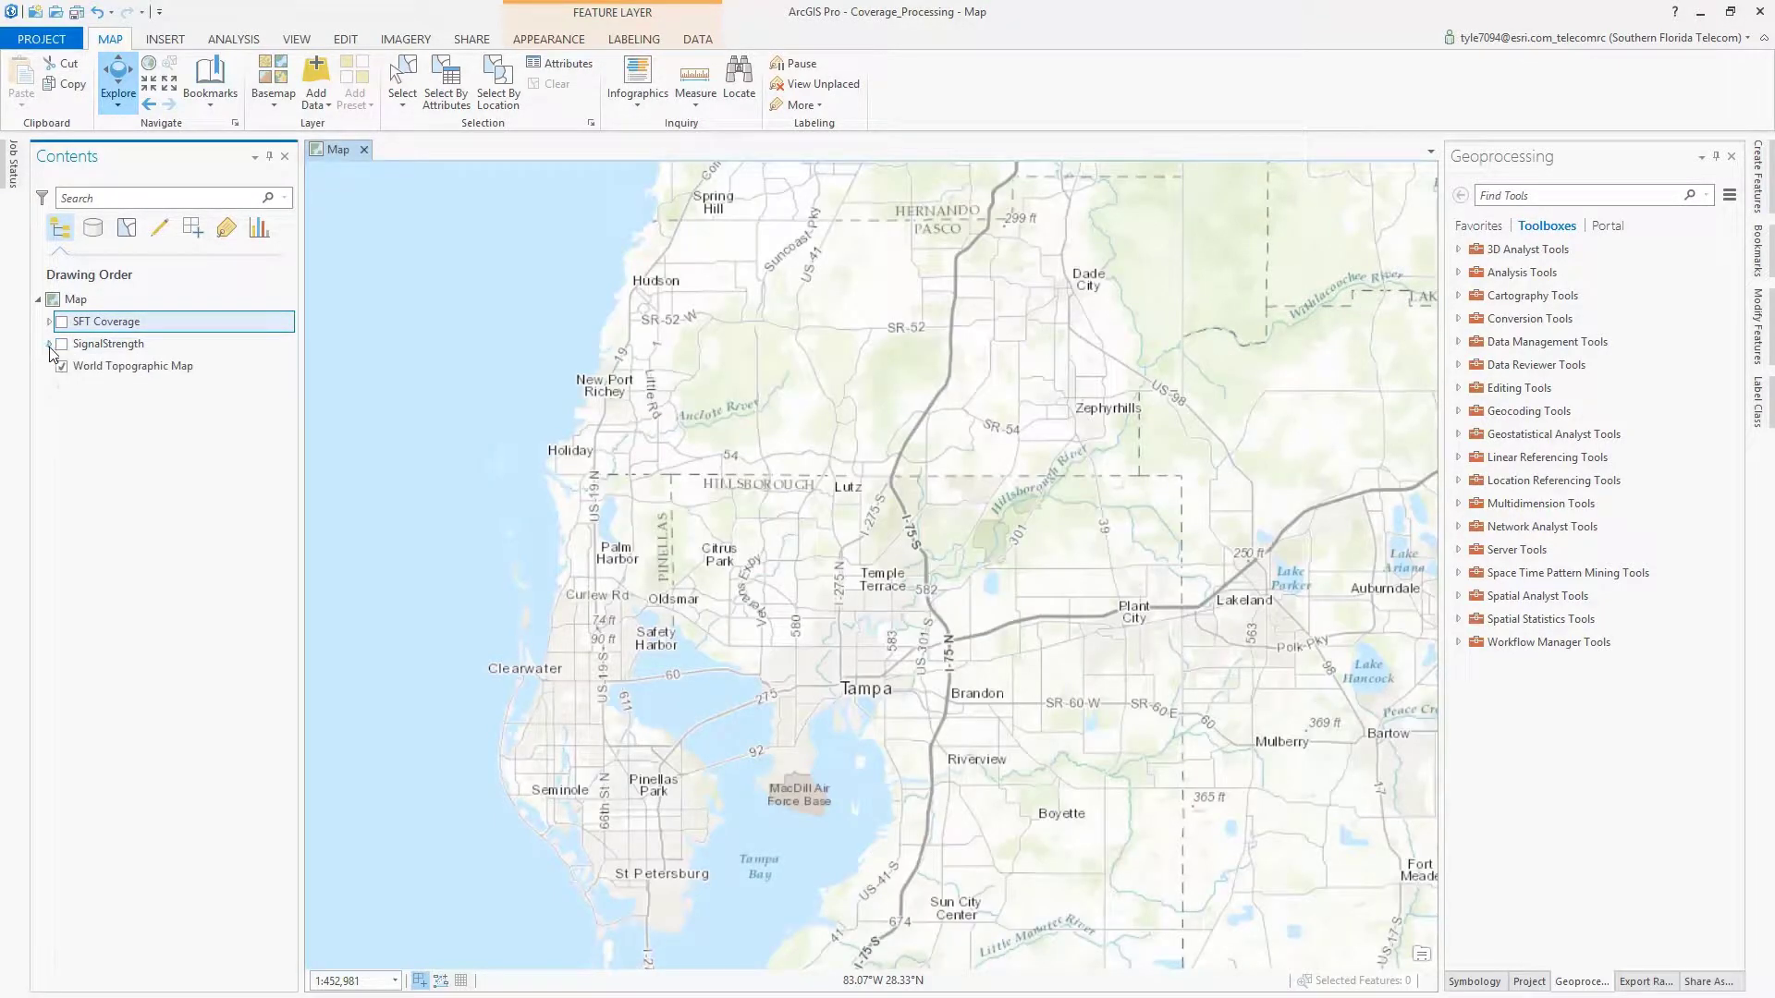
pyautogui.click(49, 322)
pyautogui.click(62, 322)
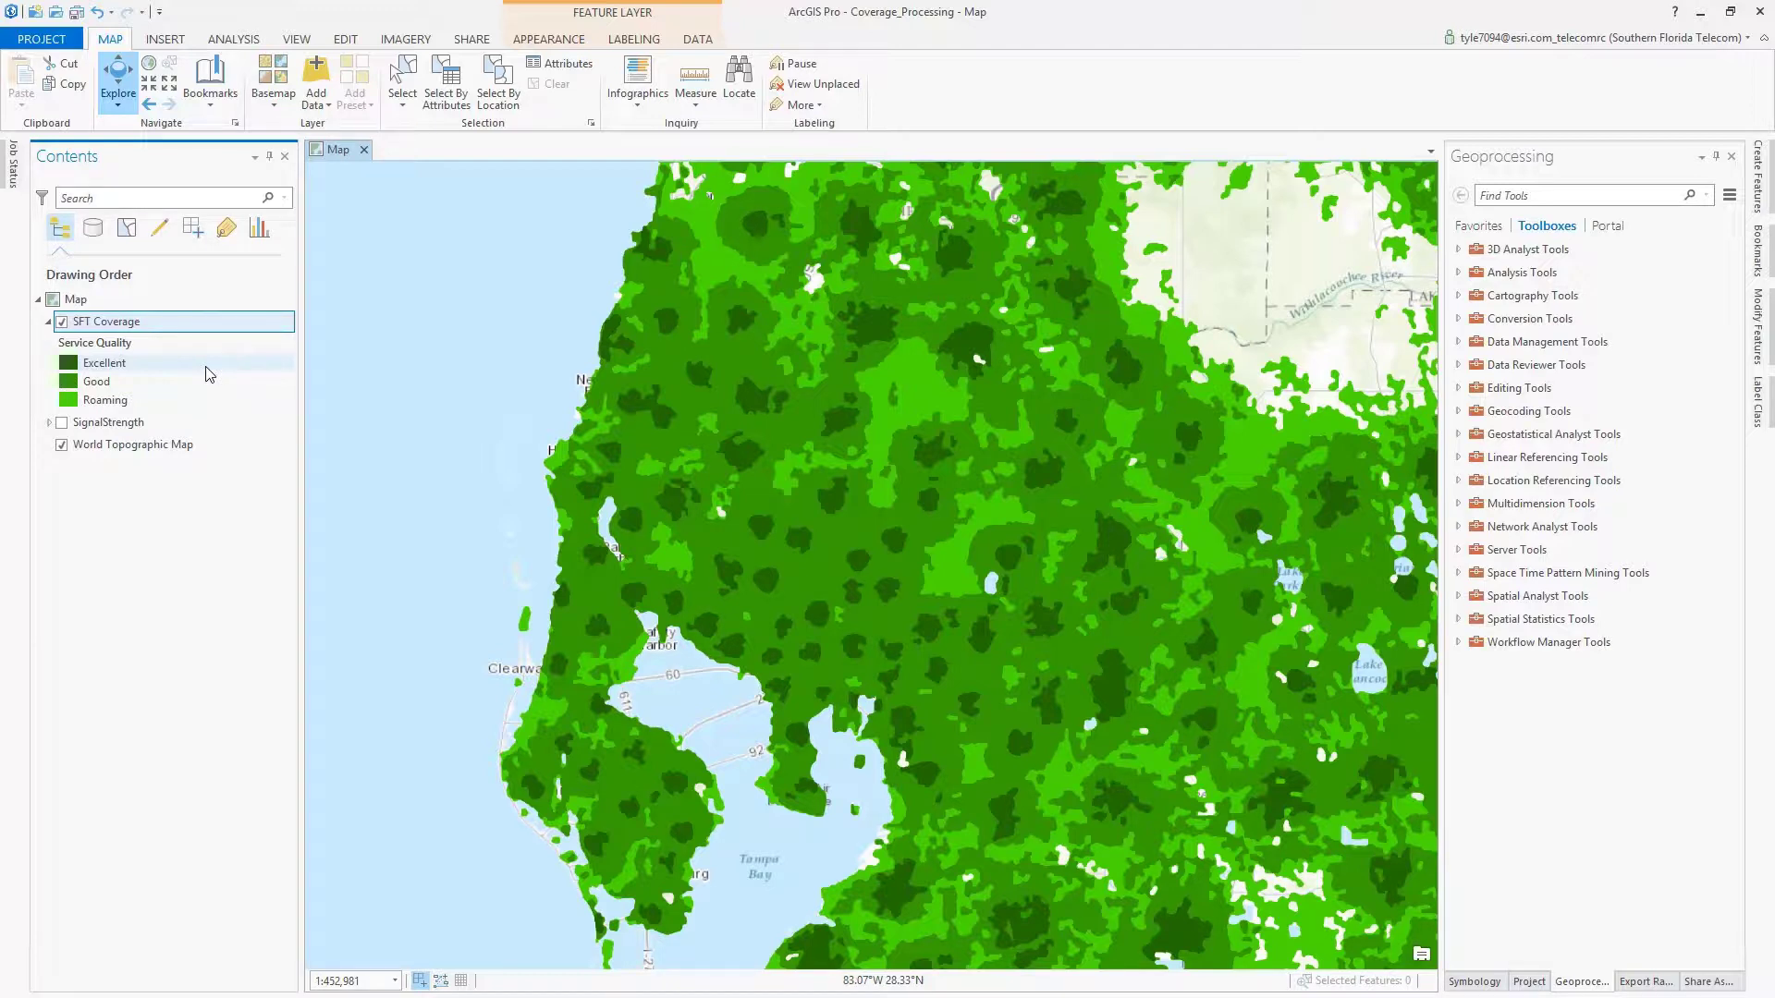
pyautogui.click(473, 41)
# - Start publishing SFT Coverage with Web Layer > Publish Web Layer as Florida_Wireless_Coverage
pyautogui.click(265, 102)
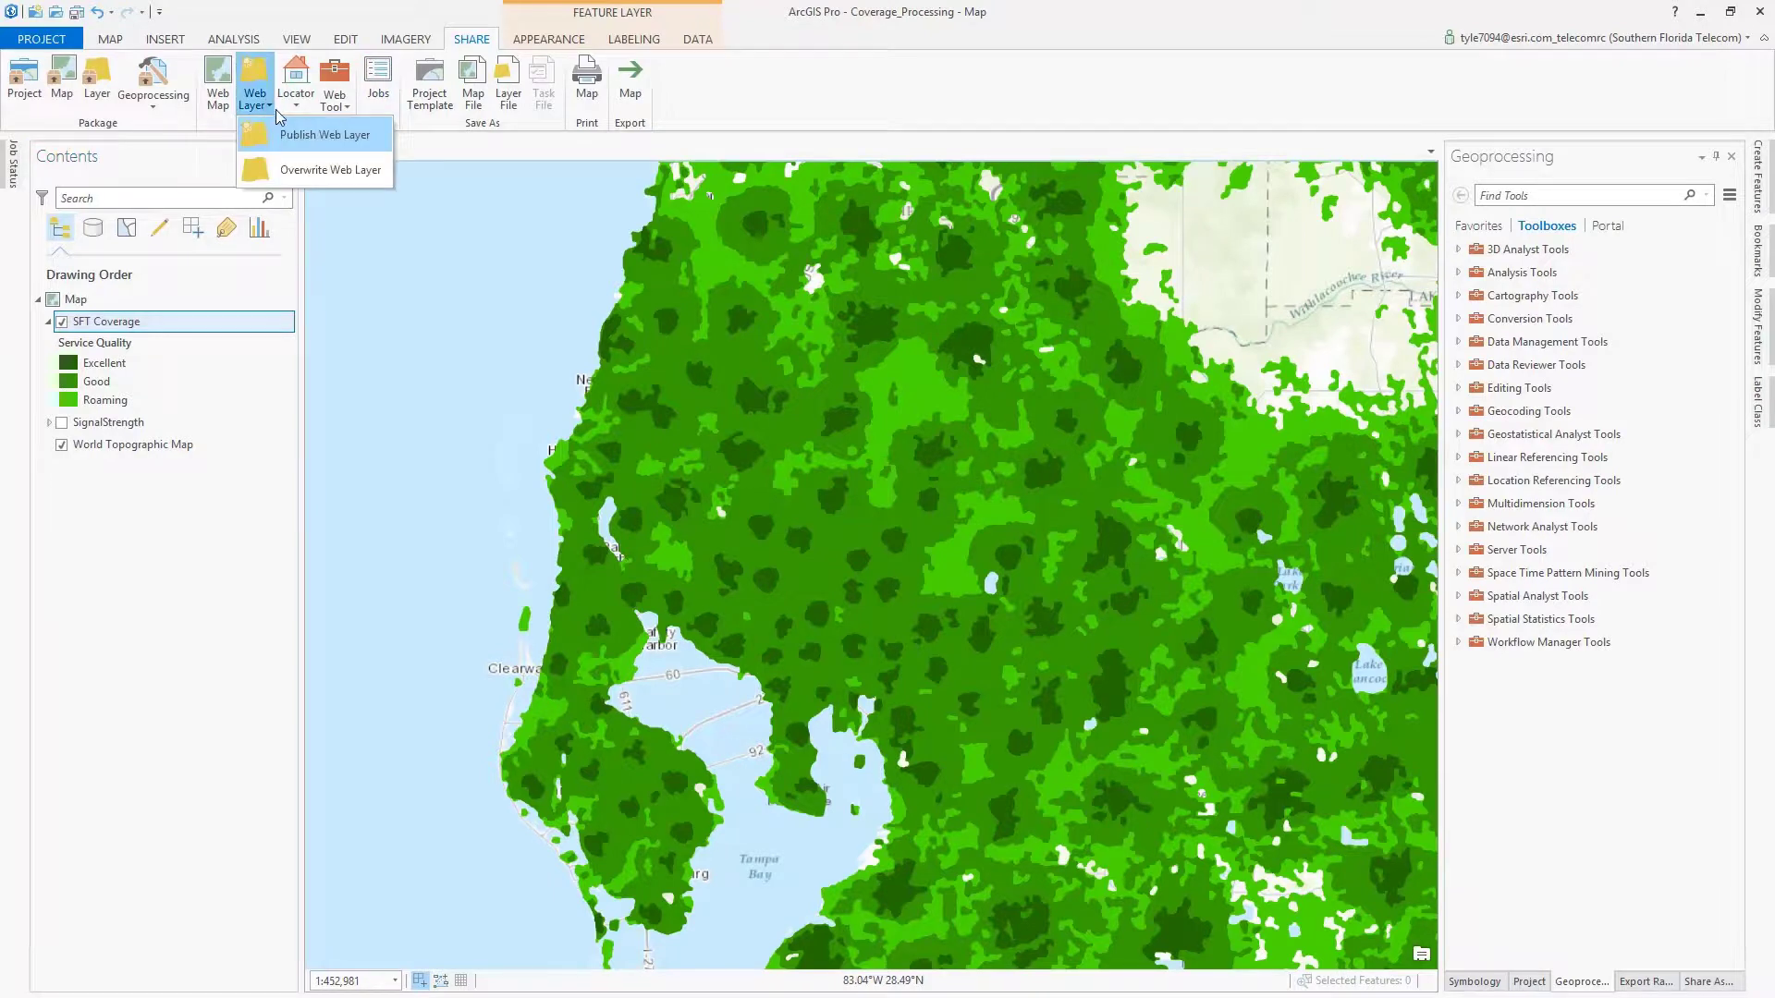
pyautogui.click(314, 135)
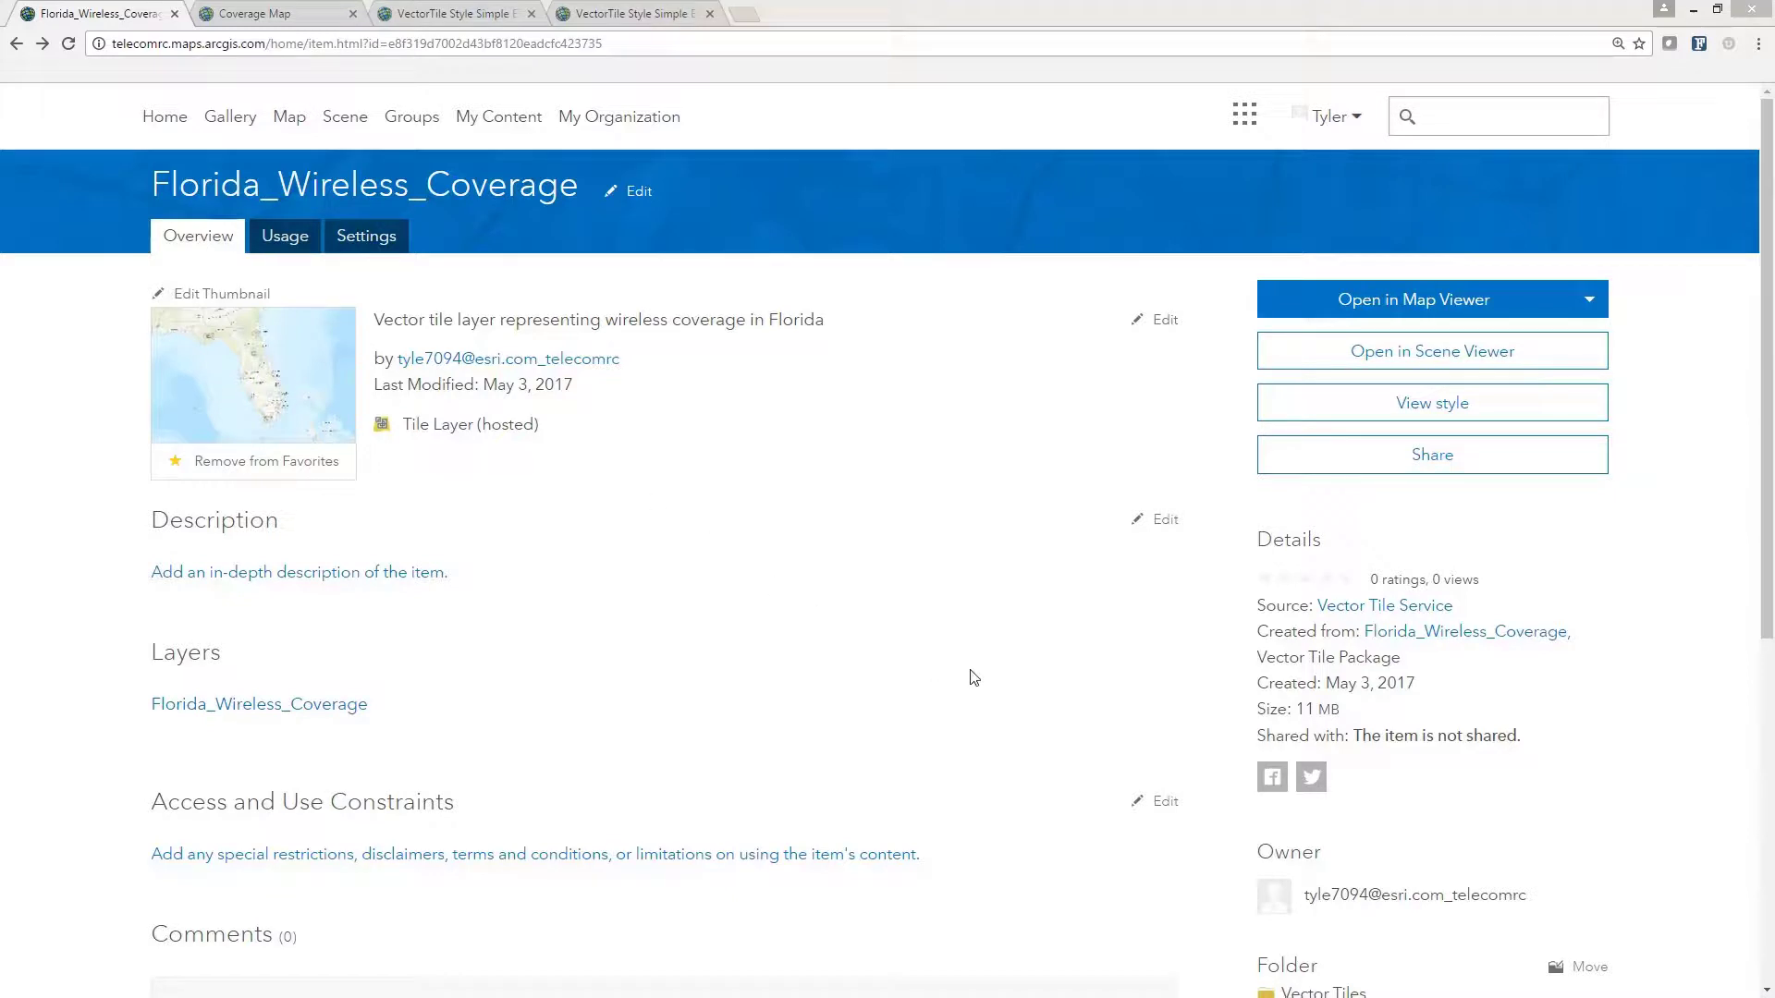
pyautogui.moveTo(1350, 712); pyautogui.dragTo(1256, 710)
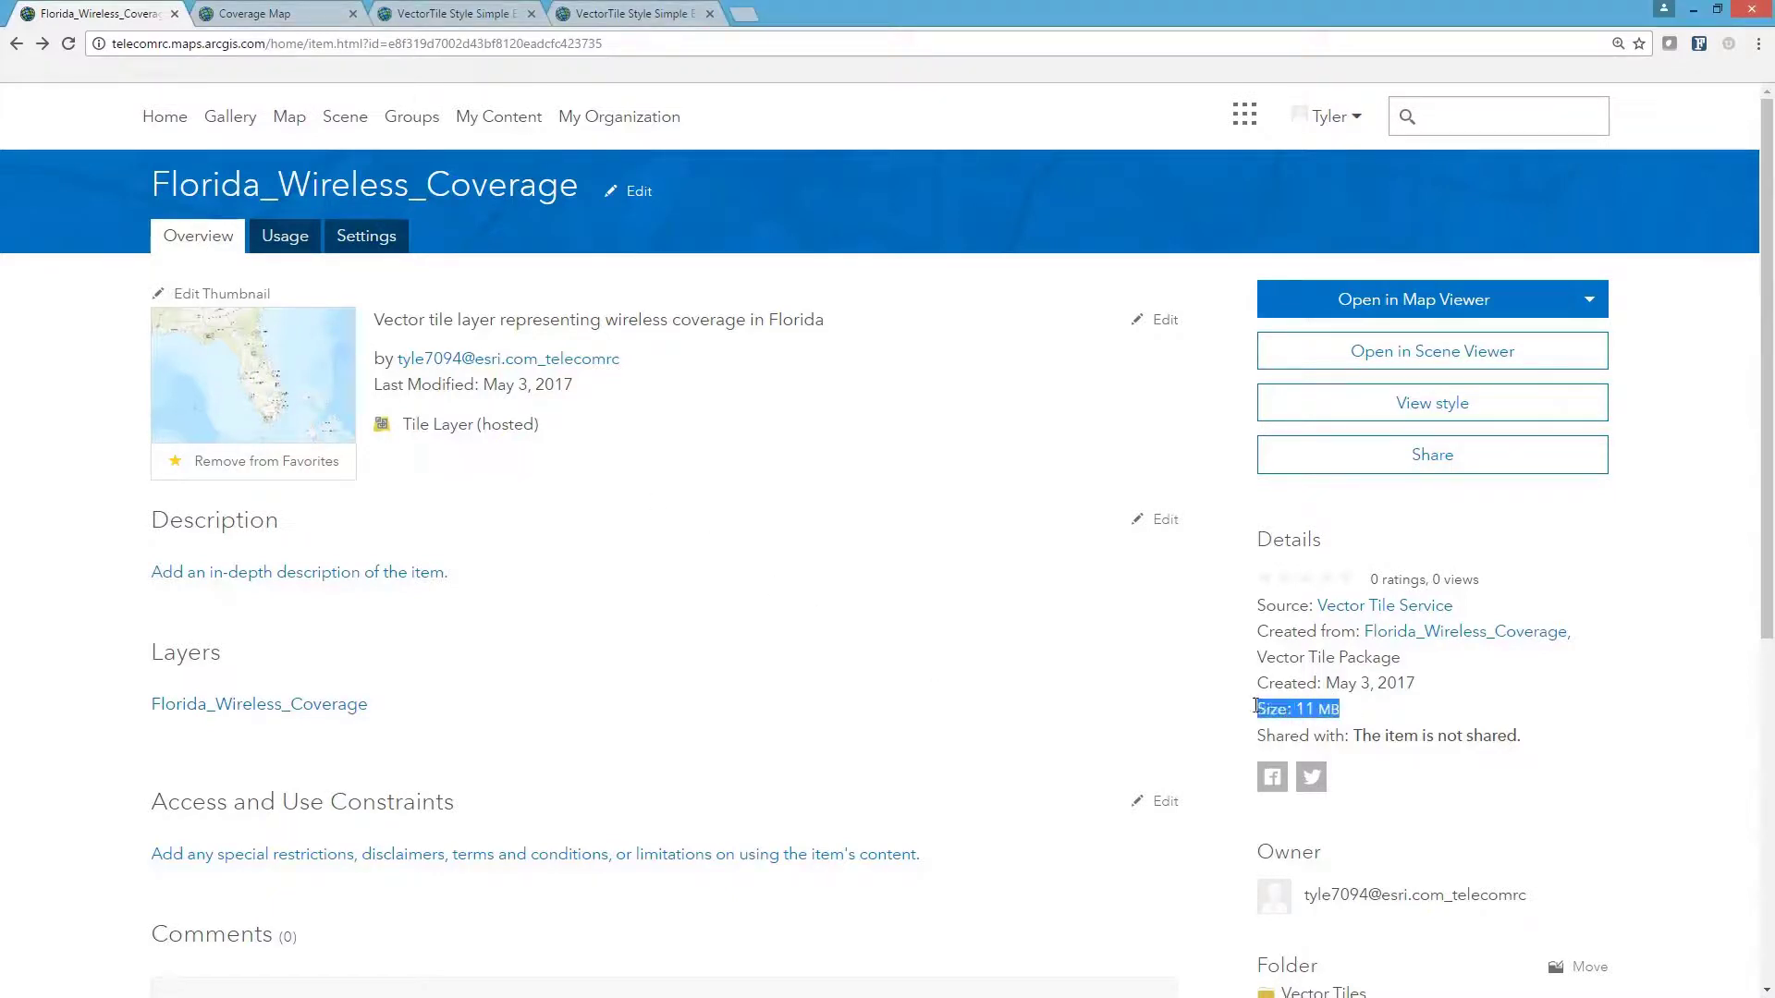
pyautogui.click(849, 522)
pyautogui.click(314, 12)
# - Search for and add Florida_Wireless_Coverage to the Coverage Map, zoom in, then return Home
pyautogui.click(141, 167)
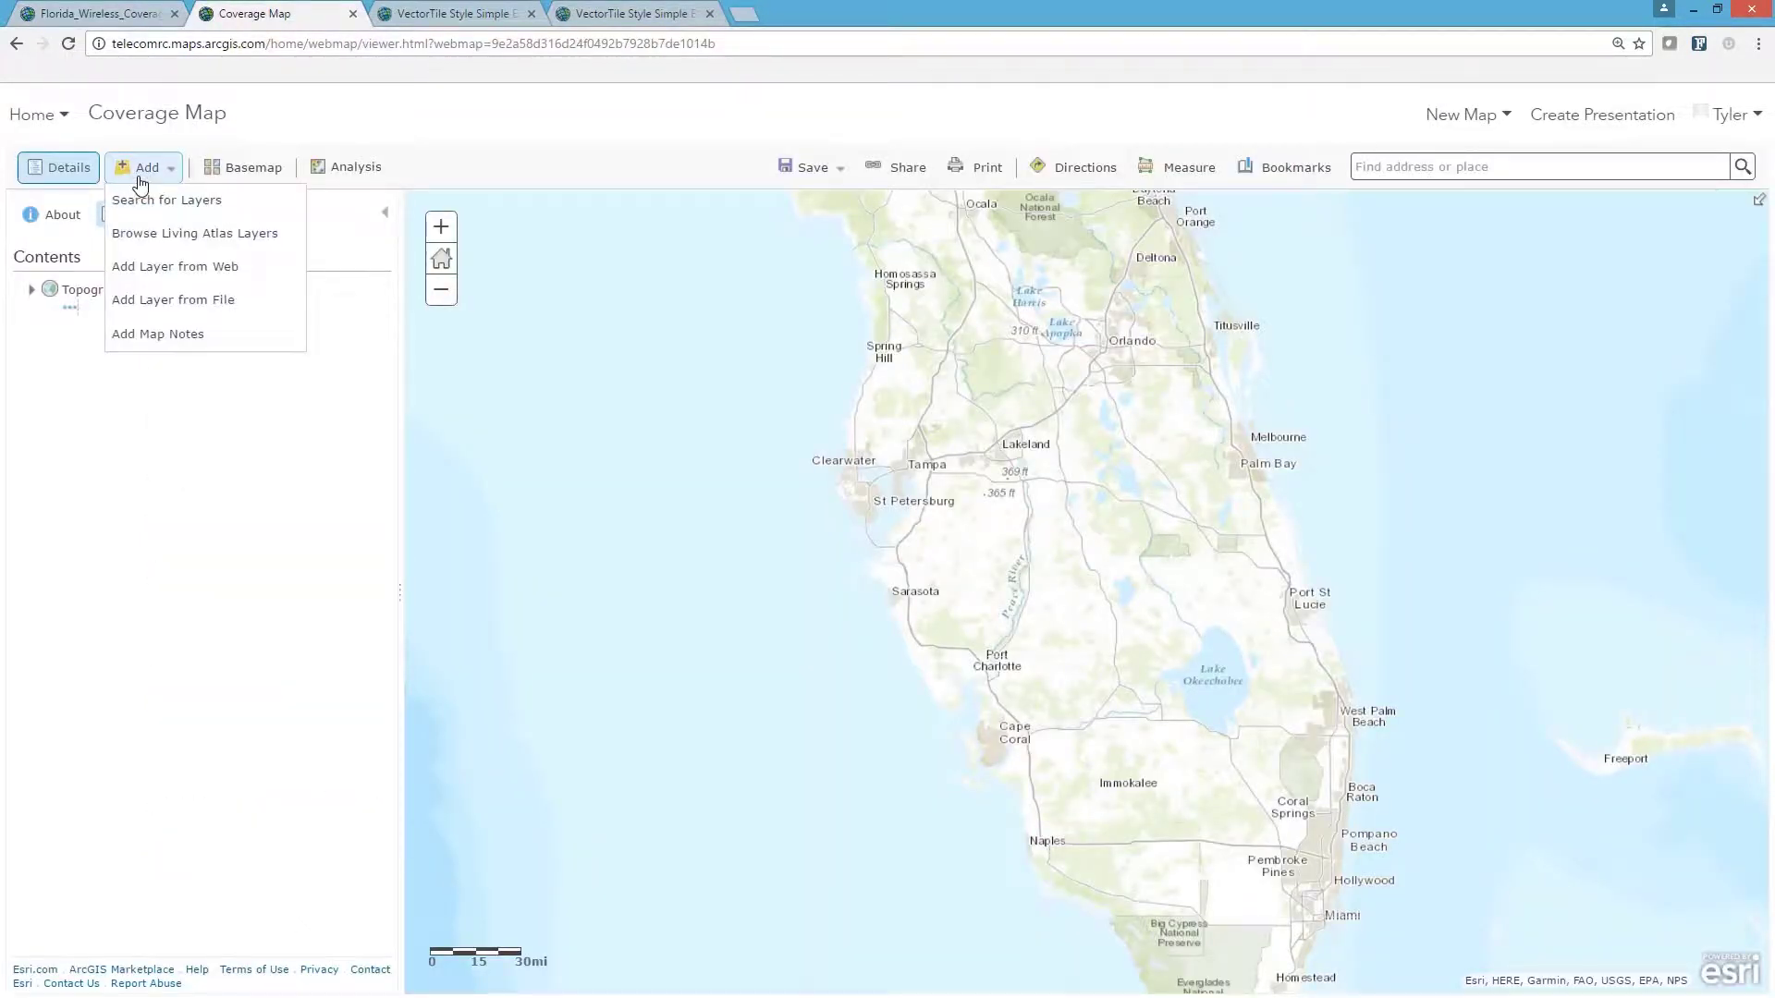
pyautogui.click(139, 197)
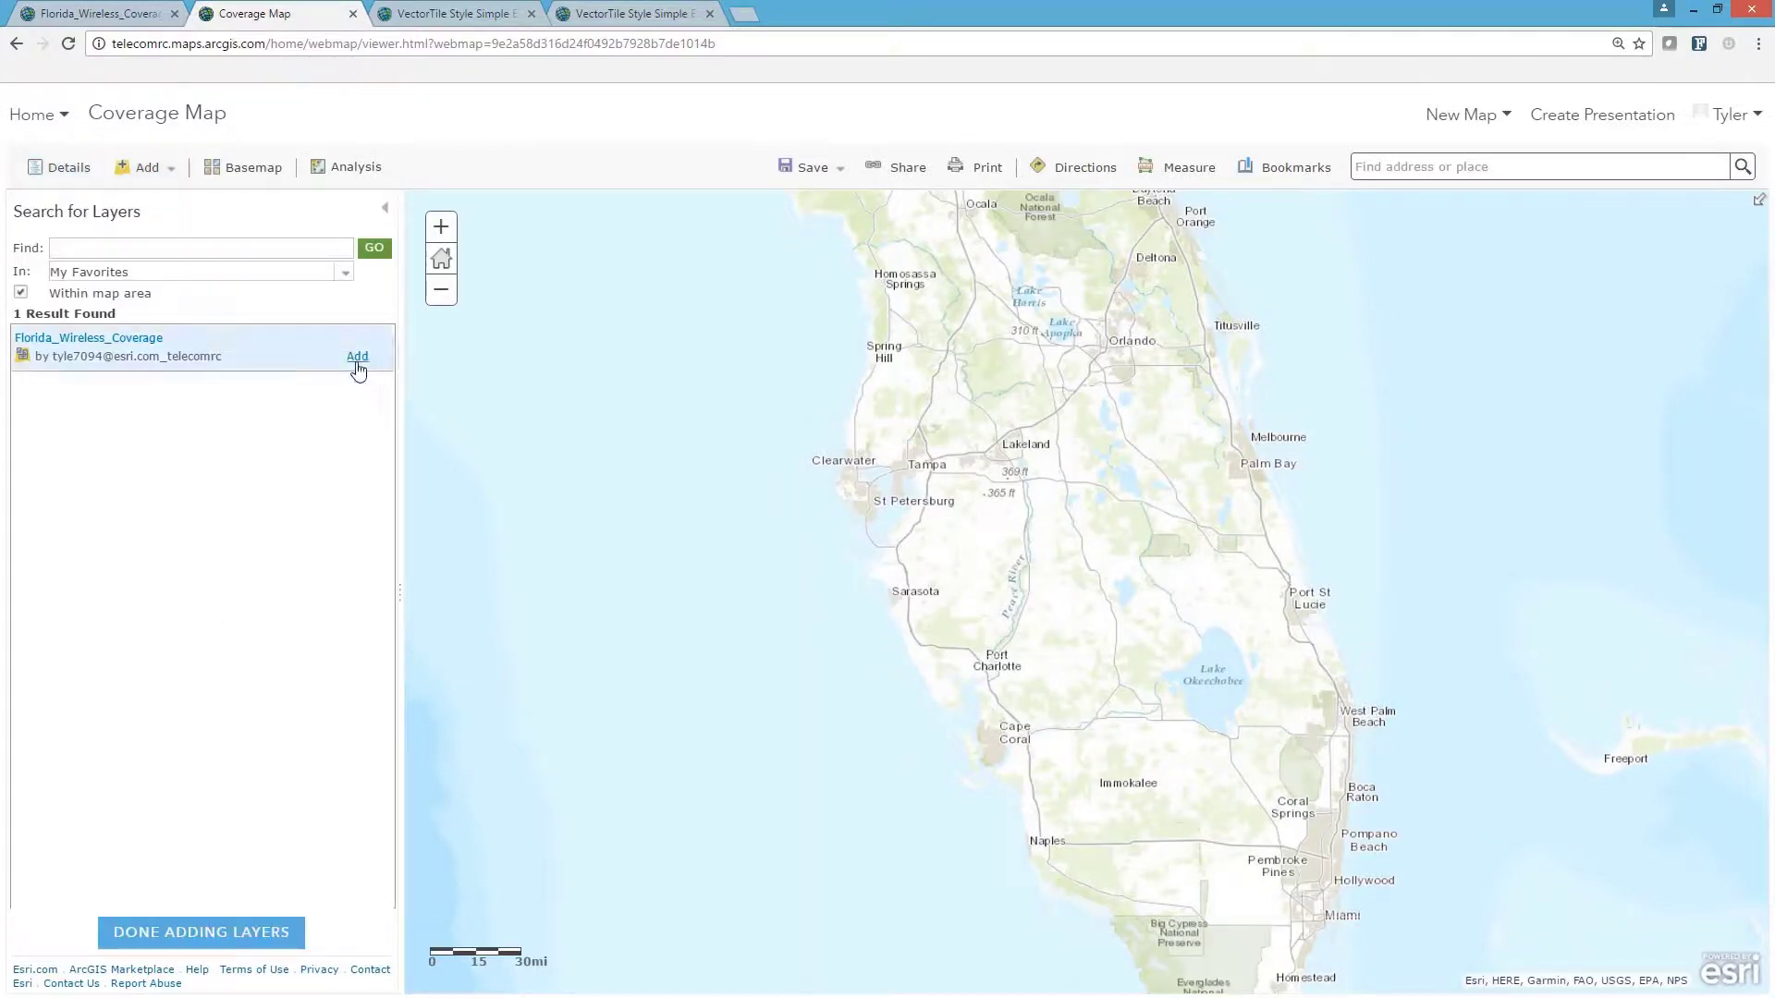
pyautogui.click(357, 358)
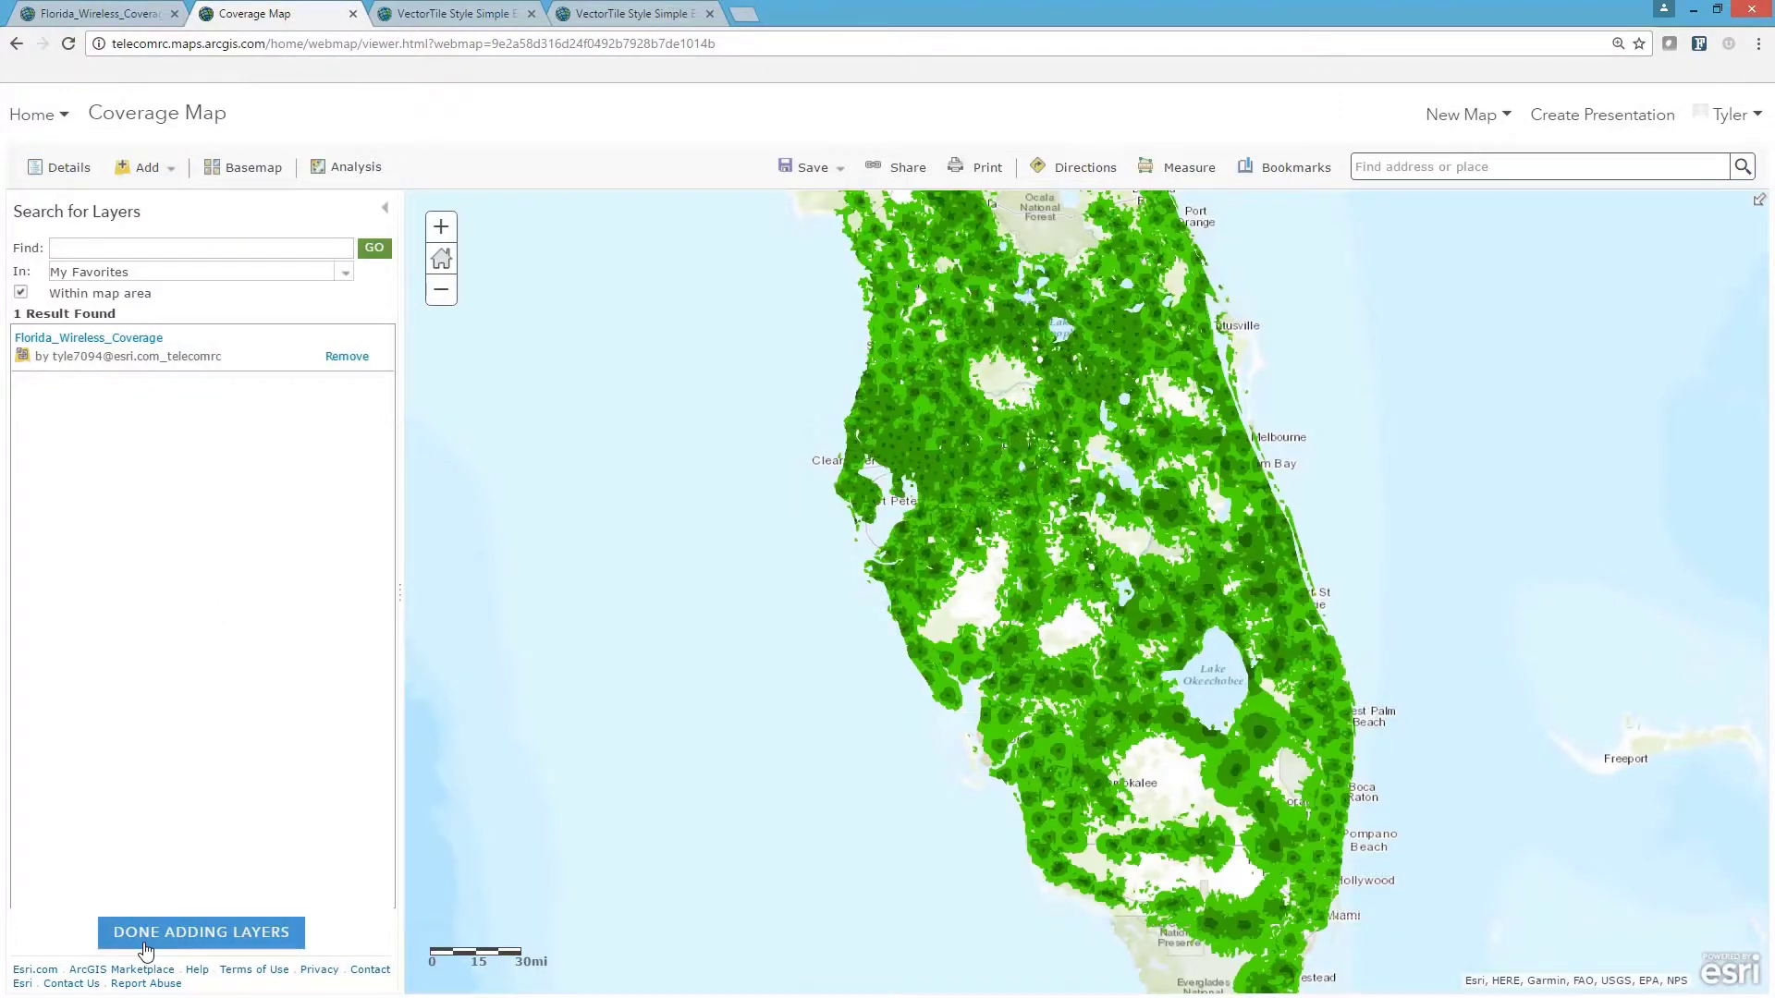
pyautogui.click(146, 934)
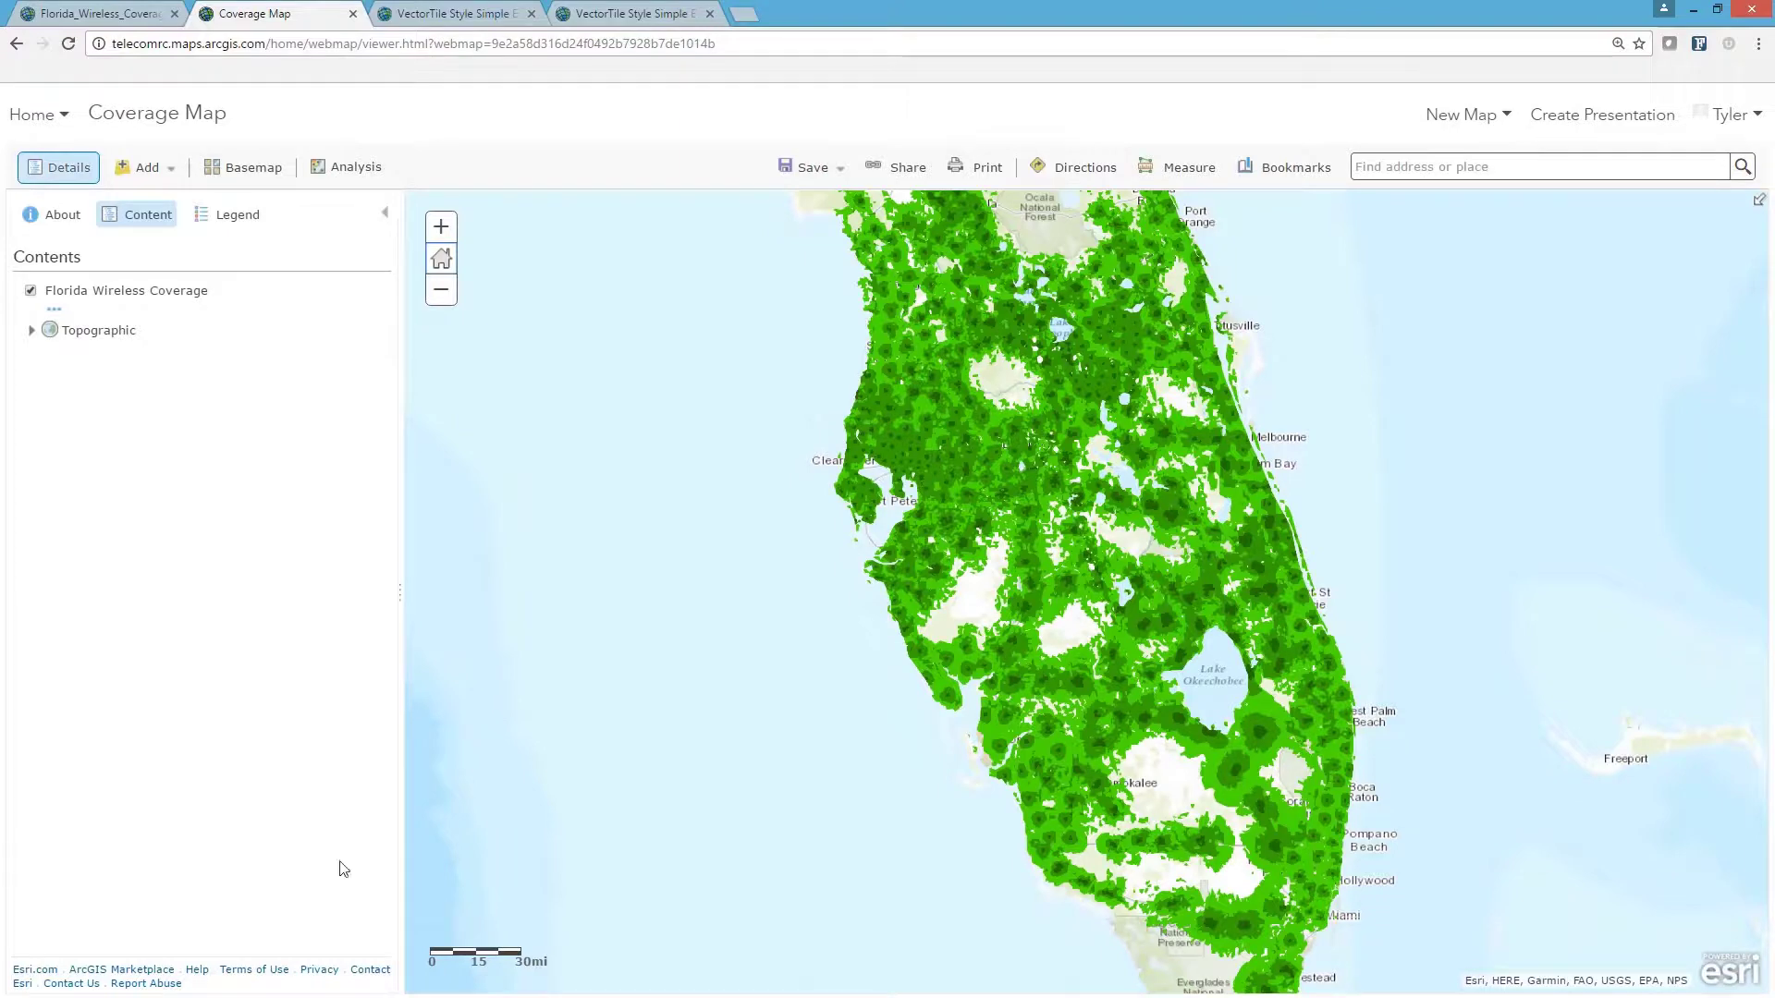
pyautogui.scroll(1, 912, 448)
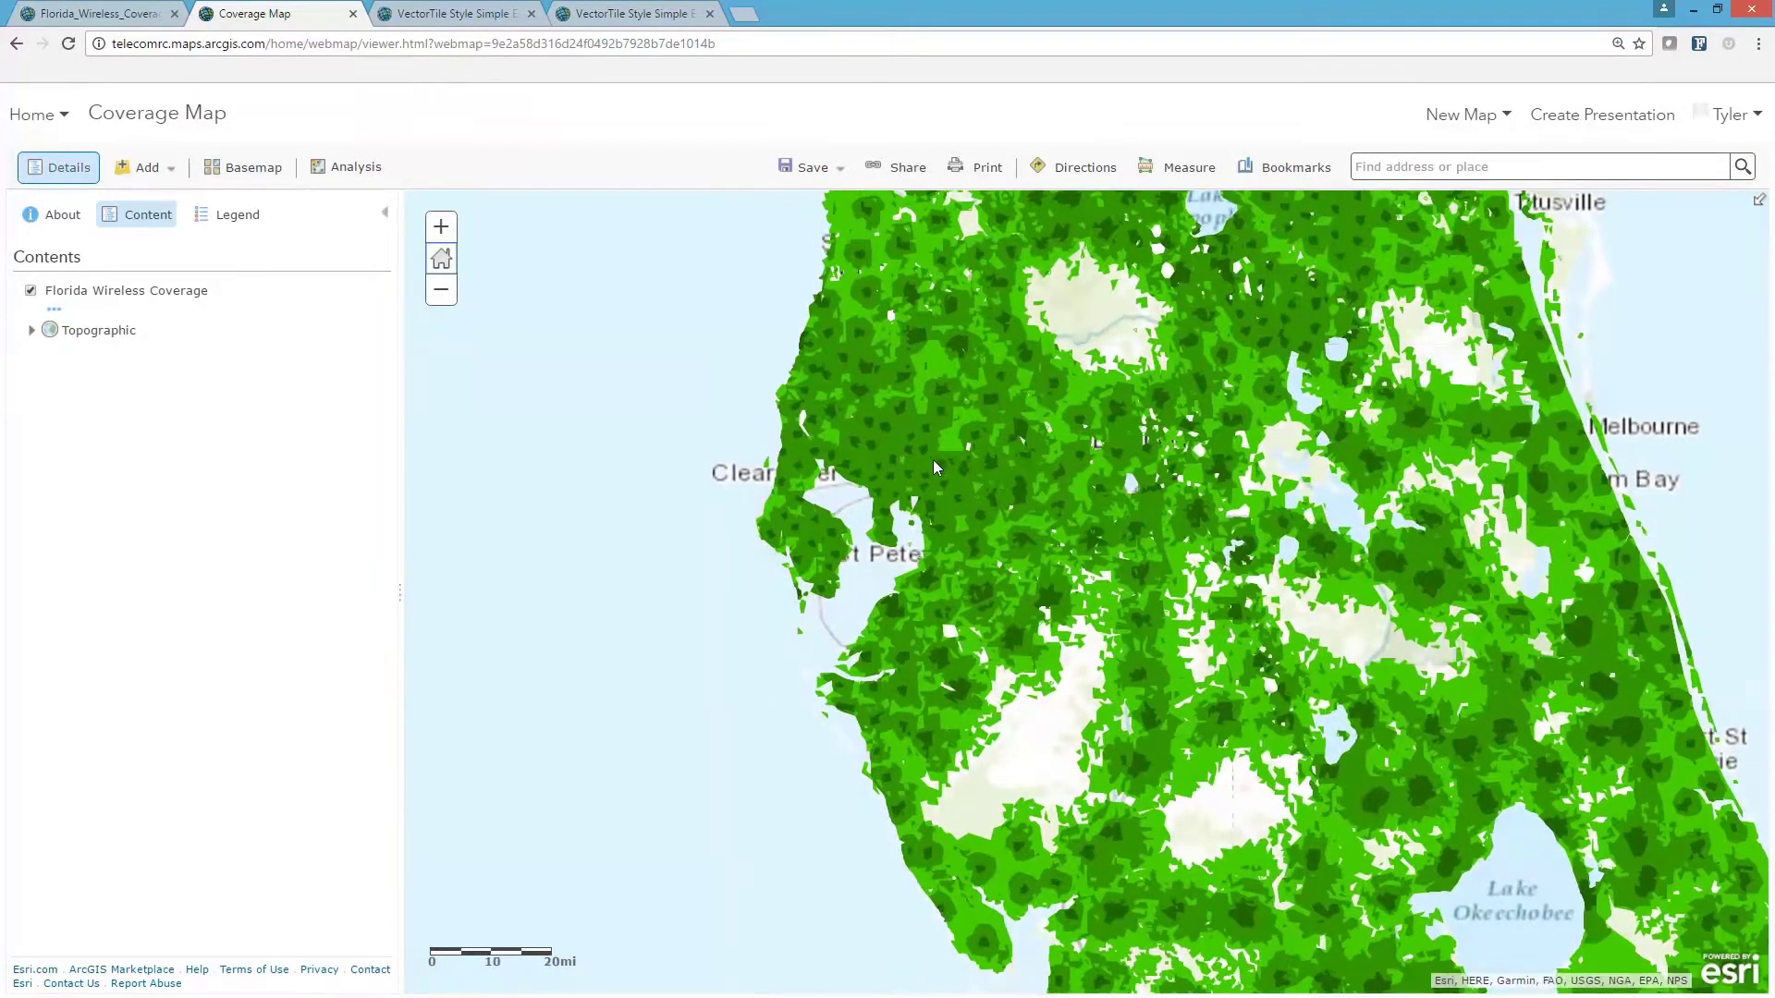
pyautogui.scroll(1, 958, 485)
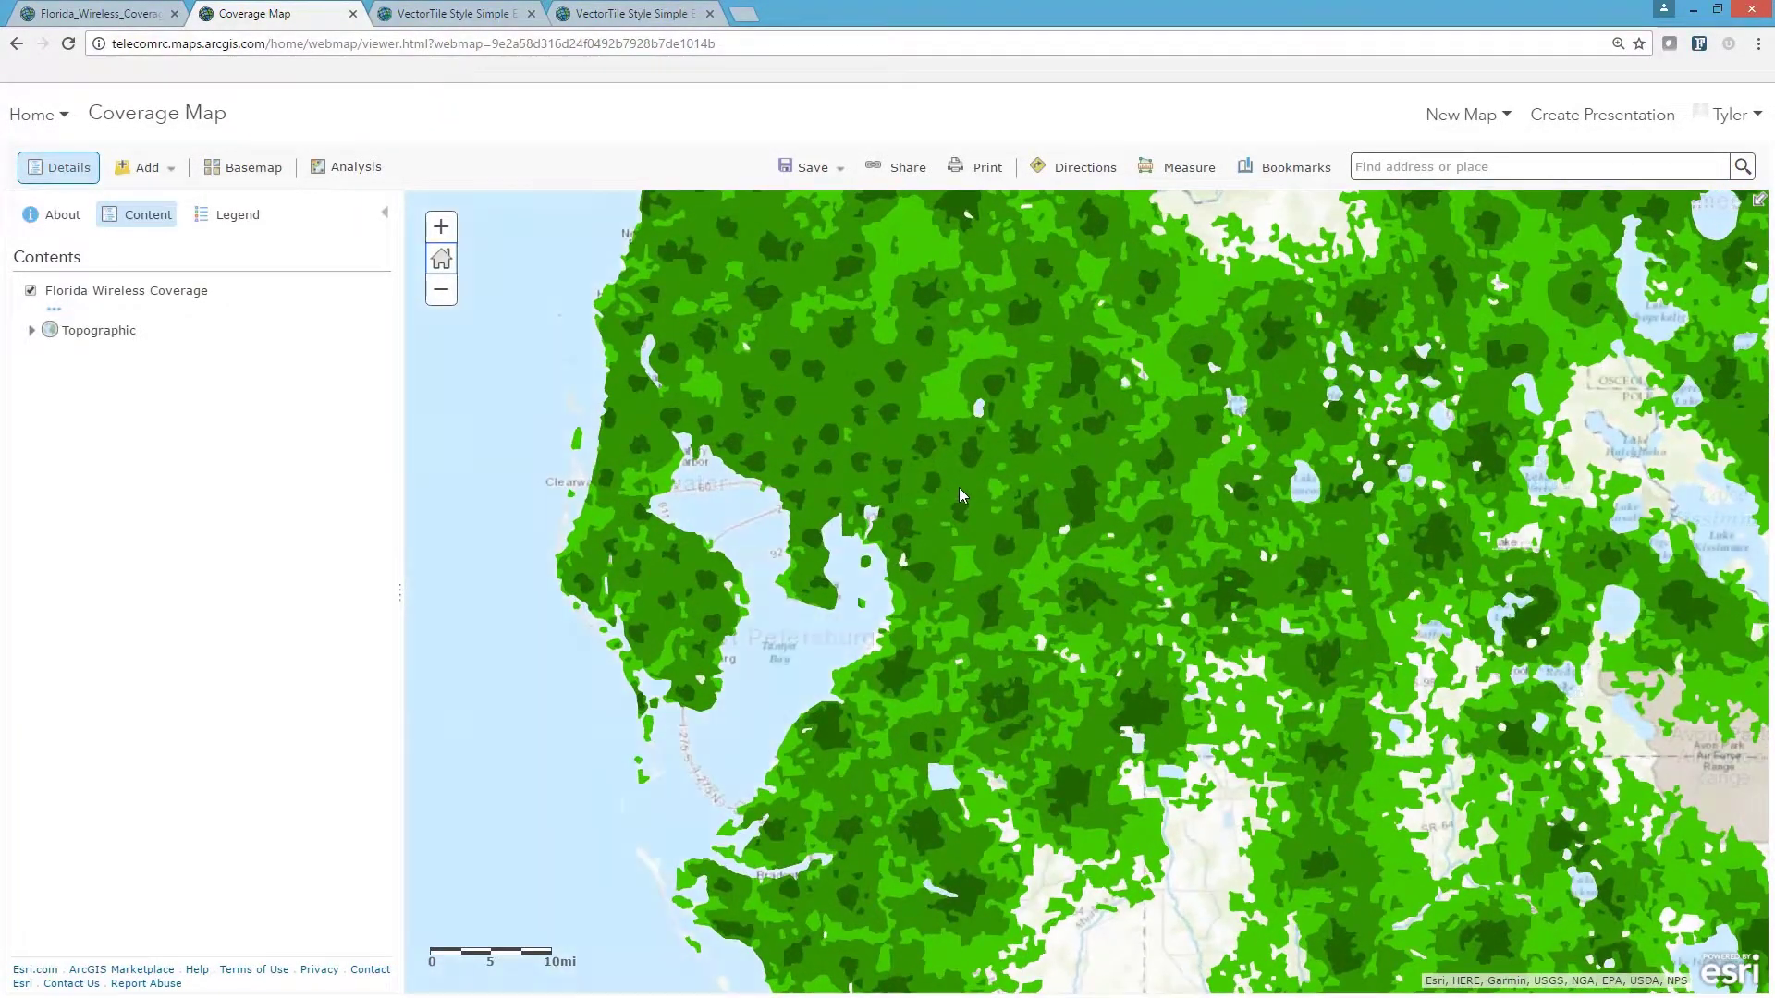
pyautogui.scroll(1, 1228, 512)
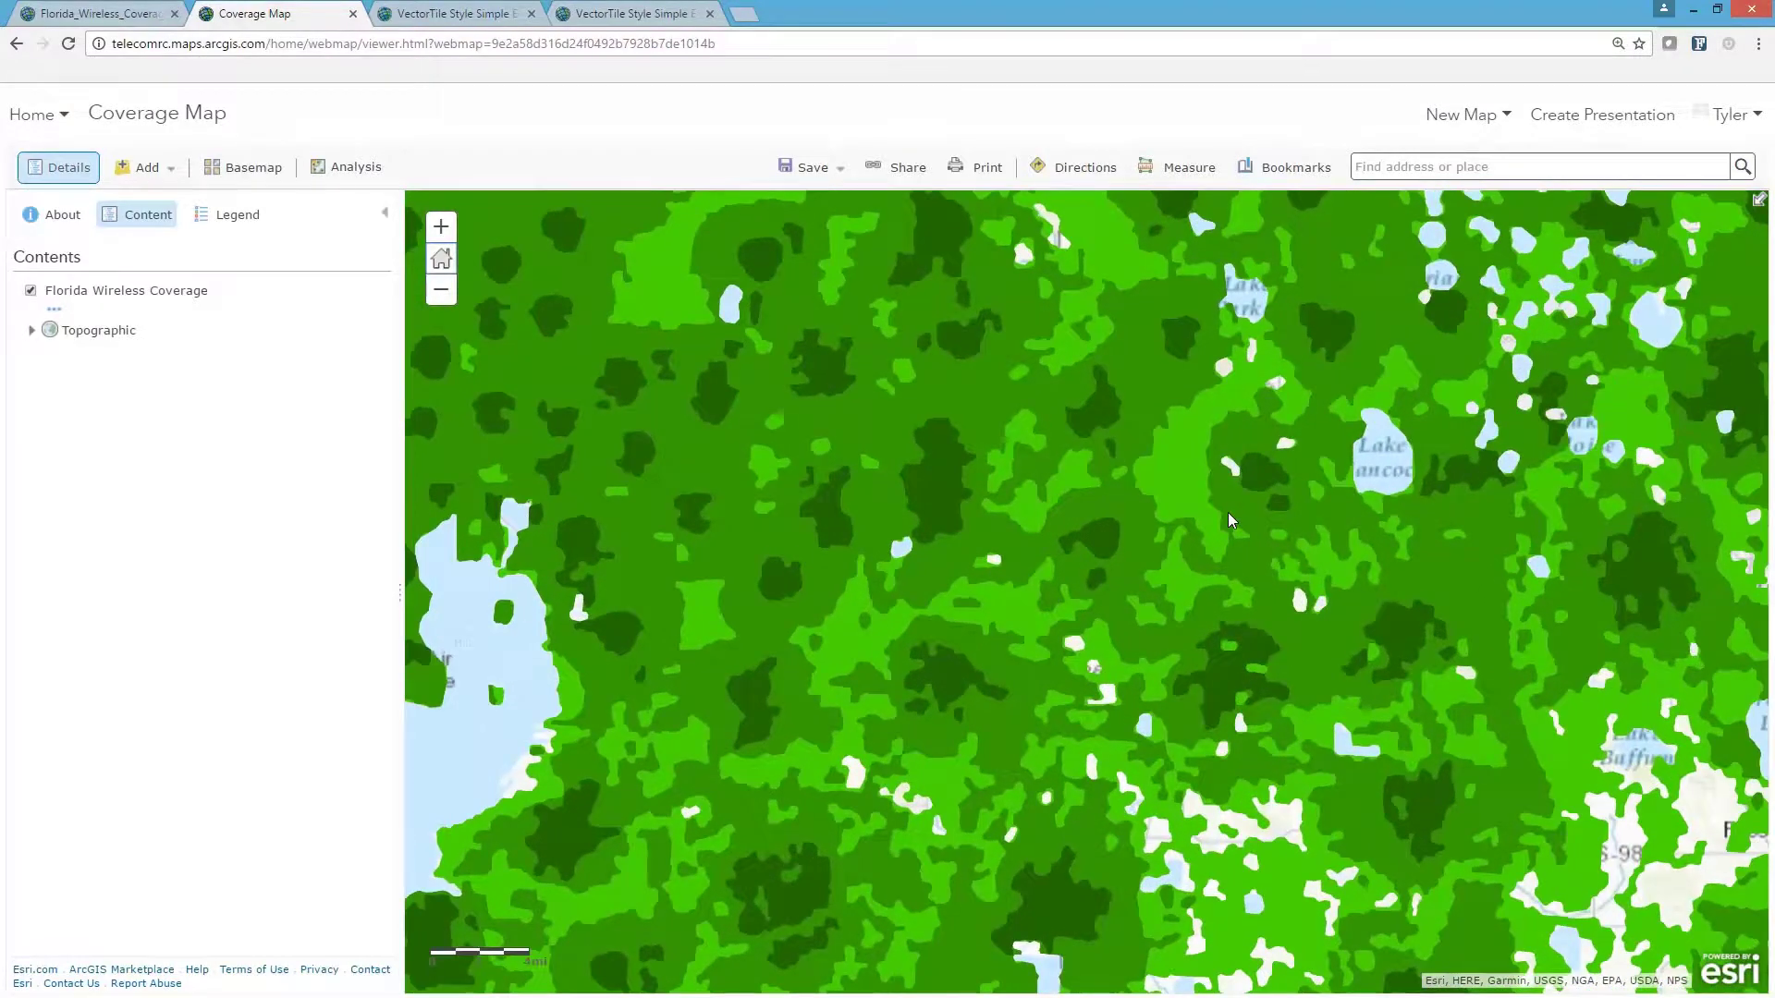
pyautogui.scroll(1, 851, 517)
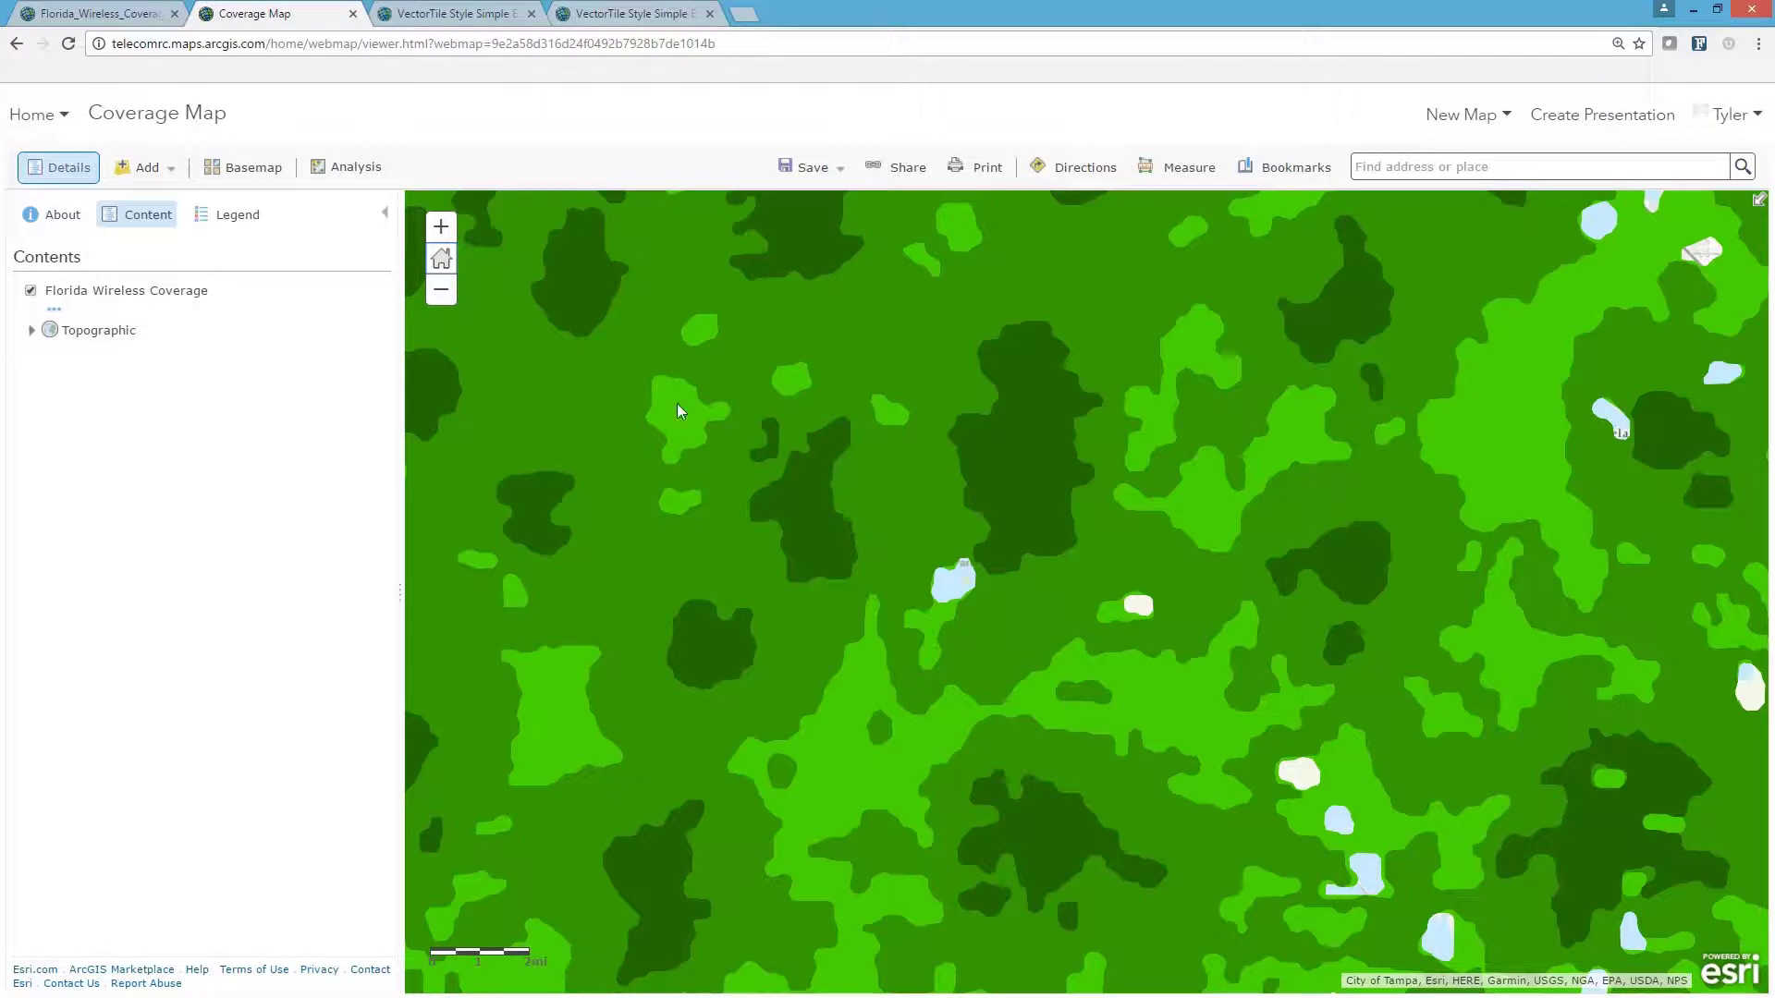
pyautogui.click(441, 258)
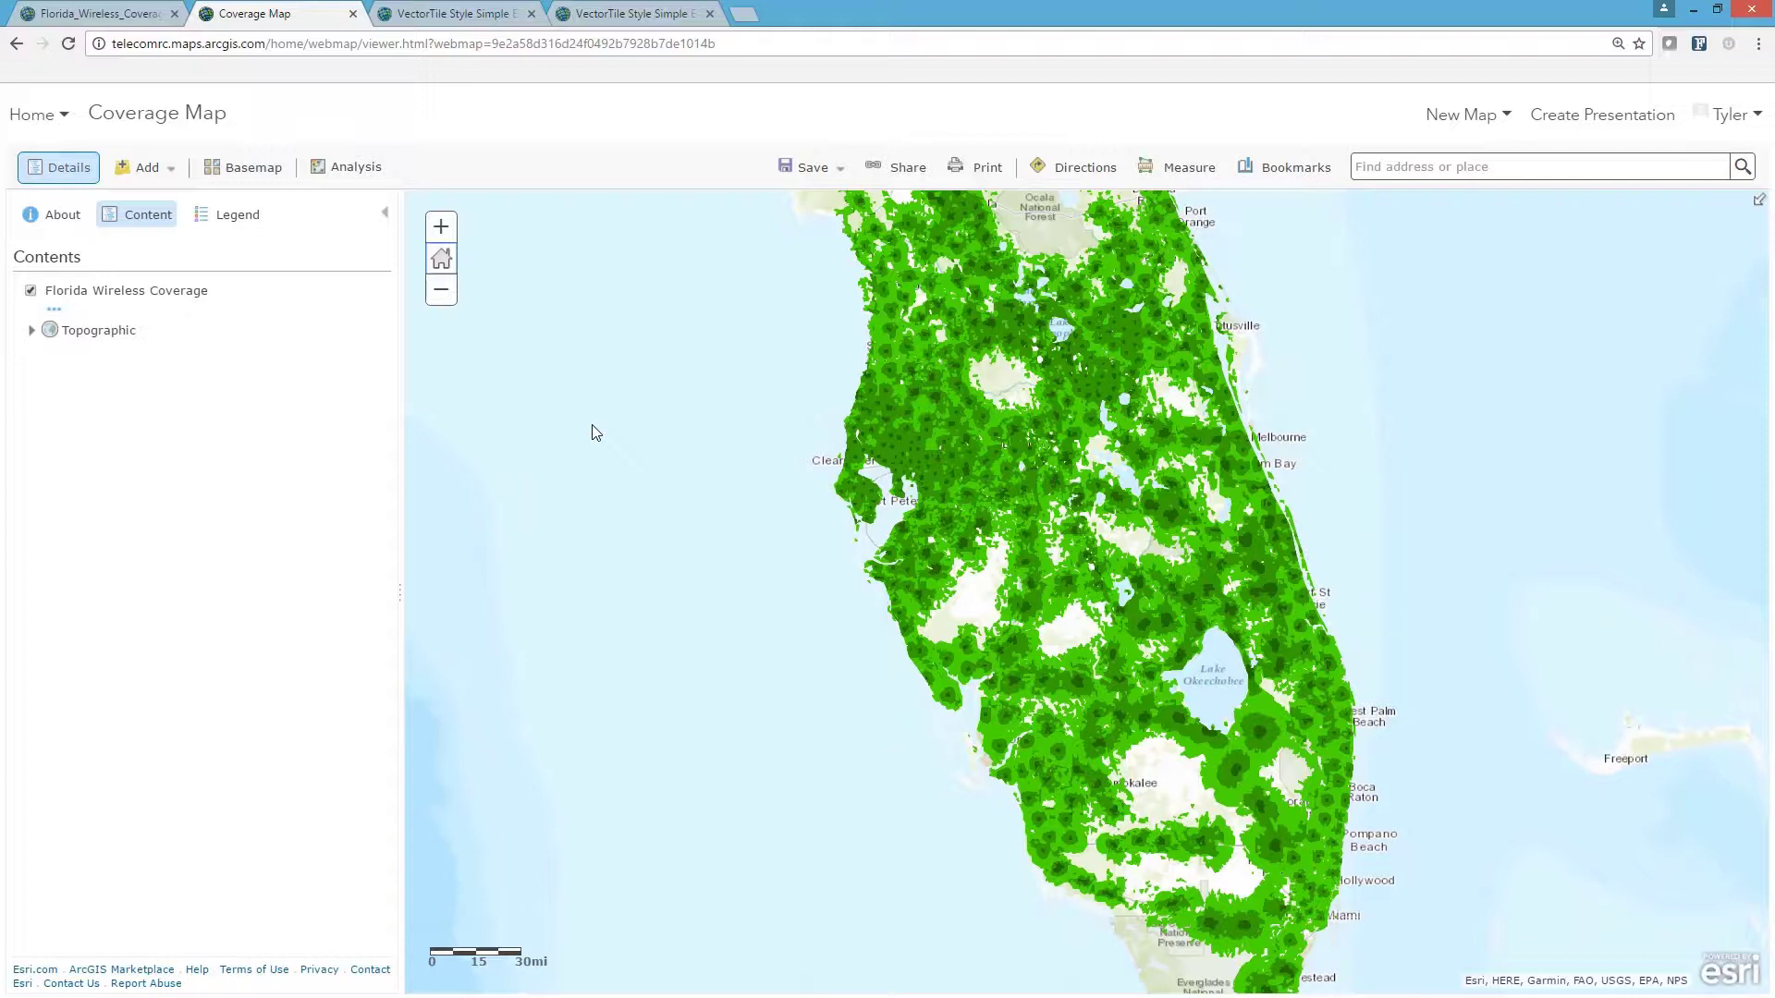
# - Duplicate the Florida Wireless Coverage layer and rename the copy 'MVNO #1'
pyautogui.click(54, 309)
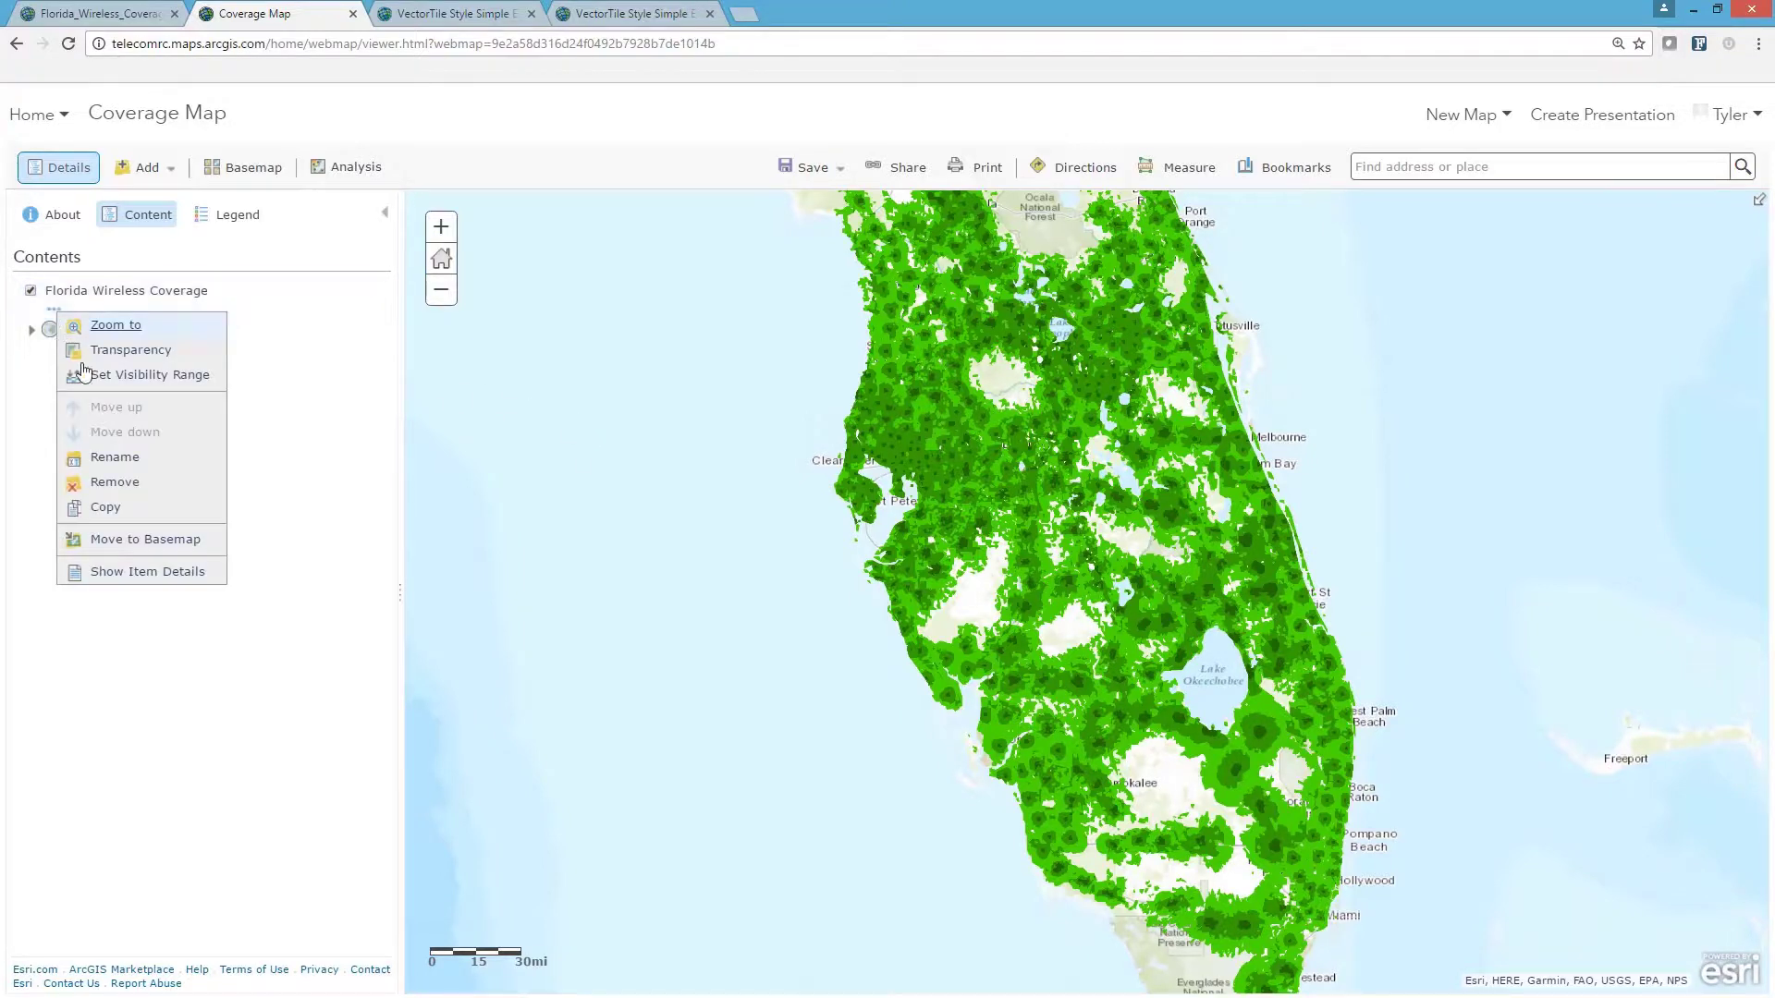
pyautogui.click(111, 507)
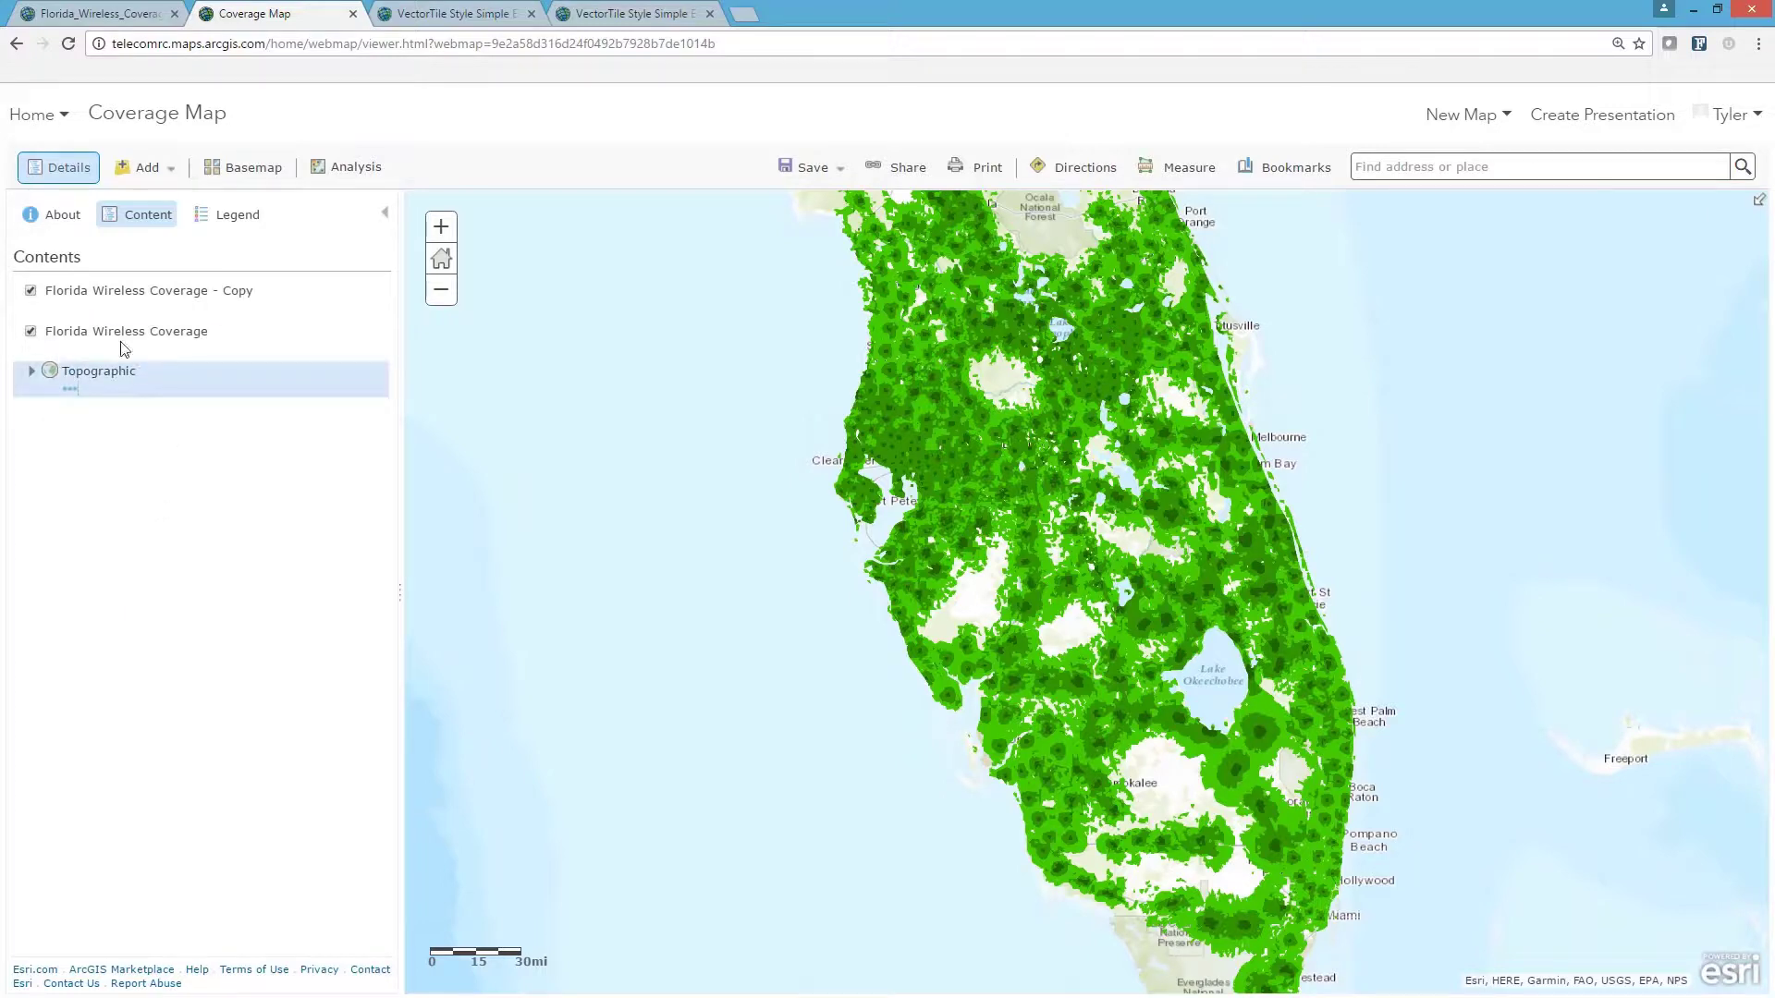
pyautogui.click(55, 312)
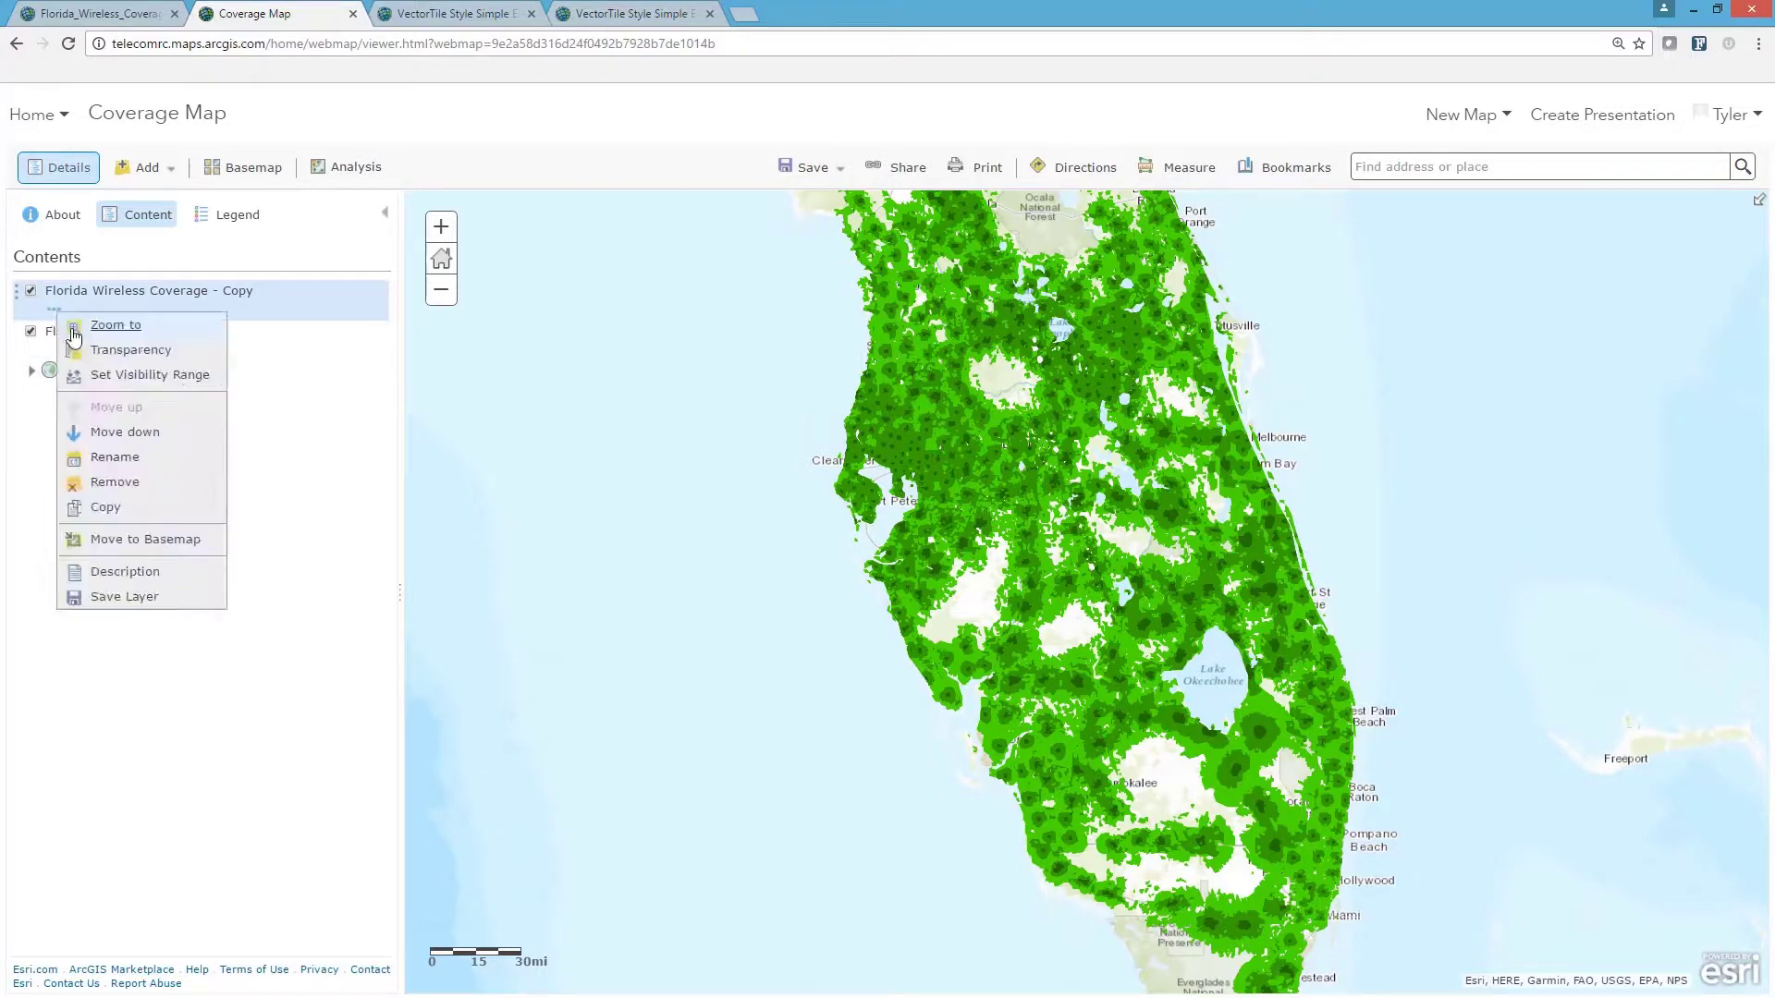
pyautogui.click(108, 459)
pyautogui.moveTo(969, 536); pyautogui.dragTo(1025, 546)
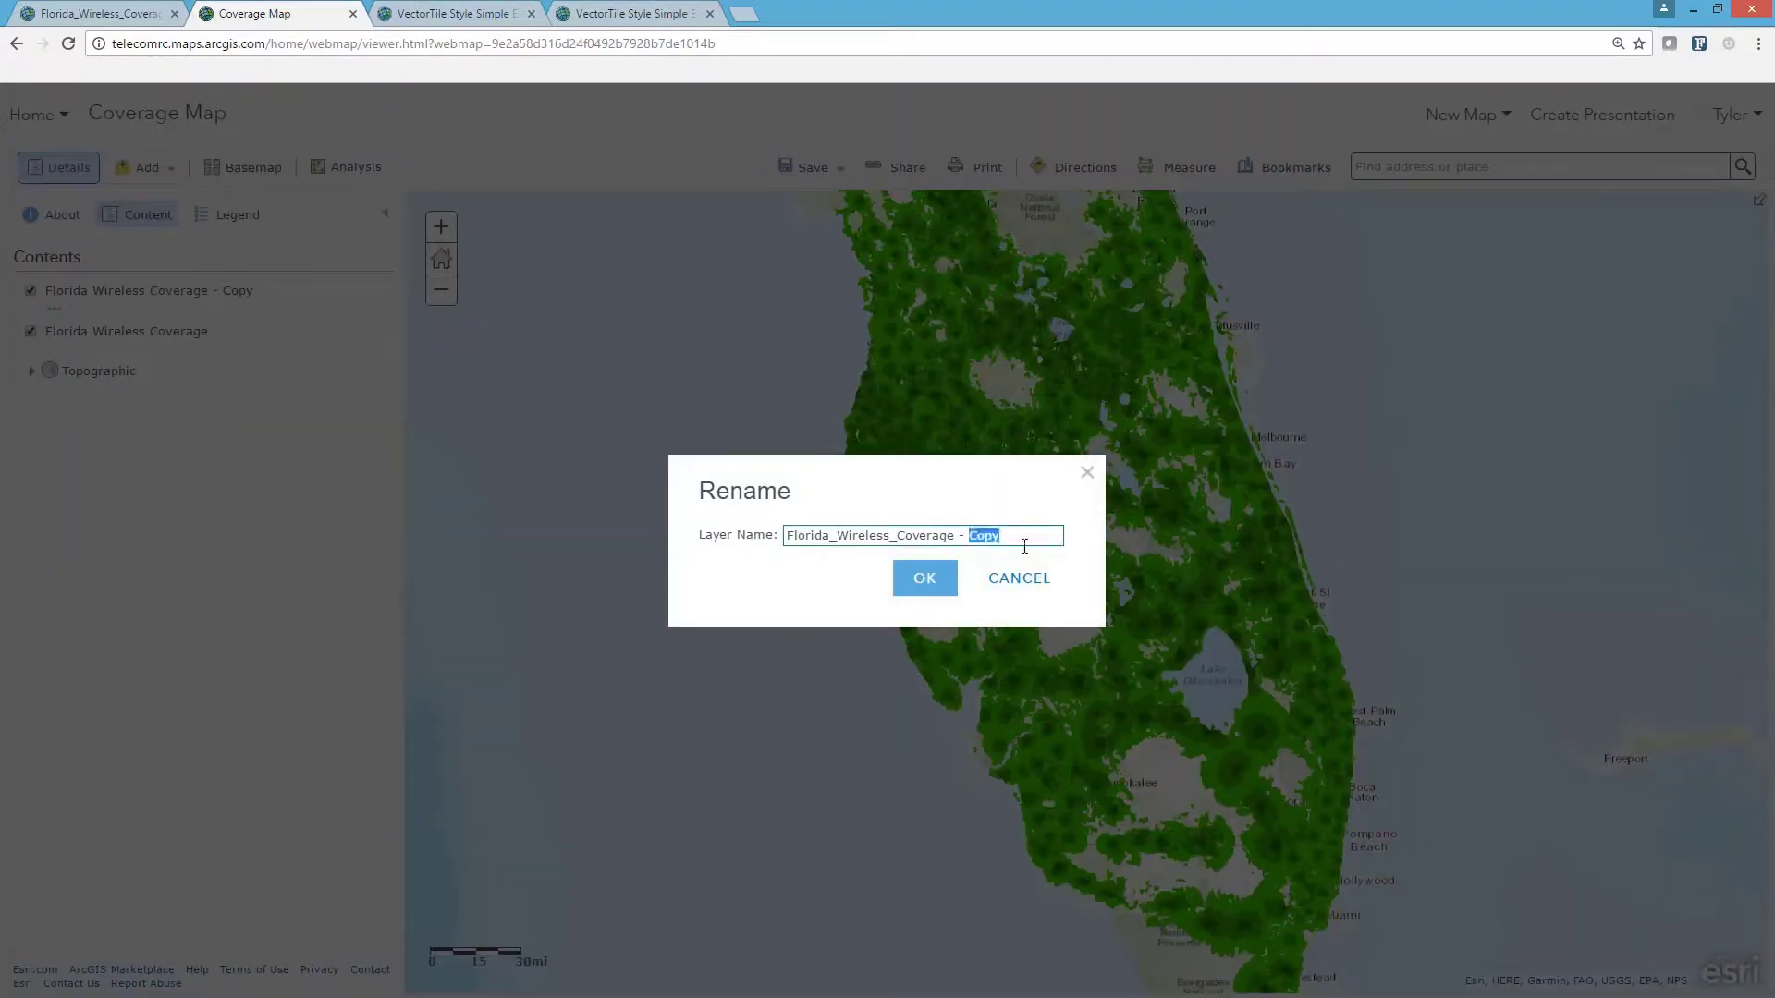
pyautogui.write('MVNO #1')
pyautogui.click(922, 602)
# - Save MVNO #1 as a new layer item in the Vector Tiles folder
pyautogui.click(54, 312)
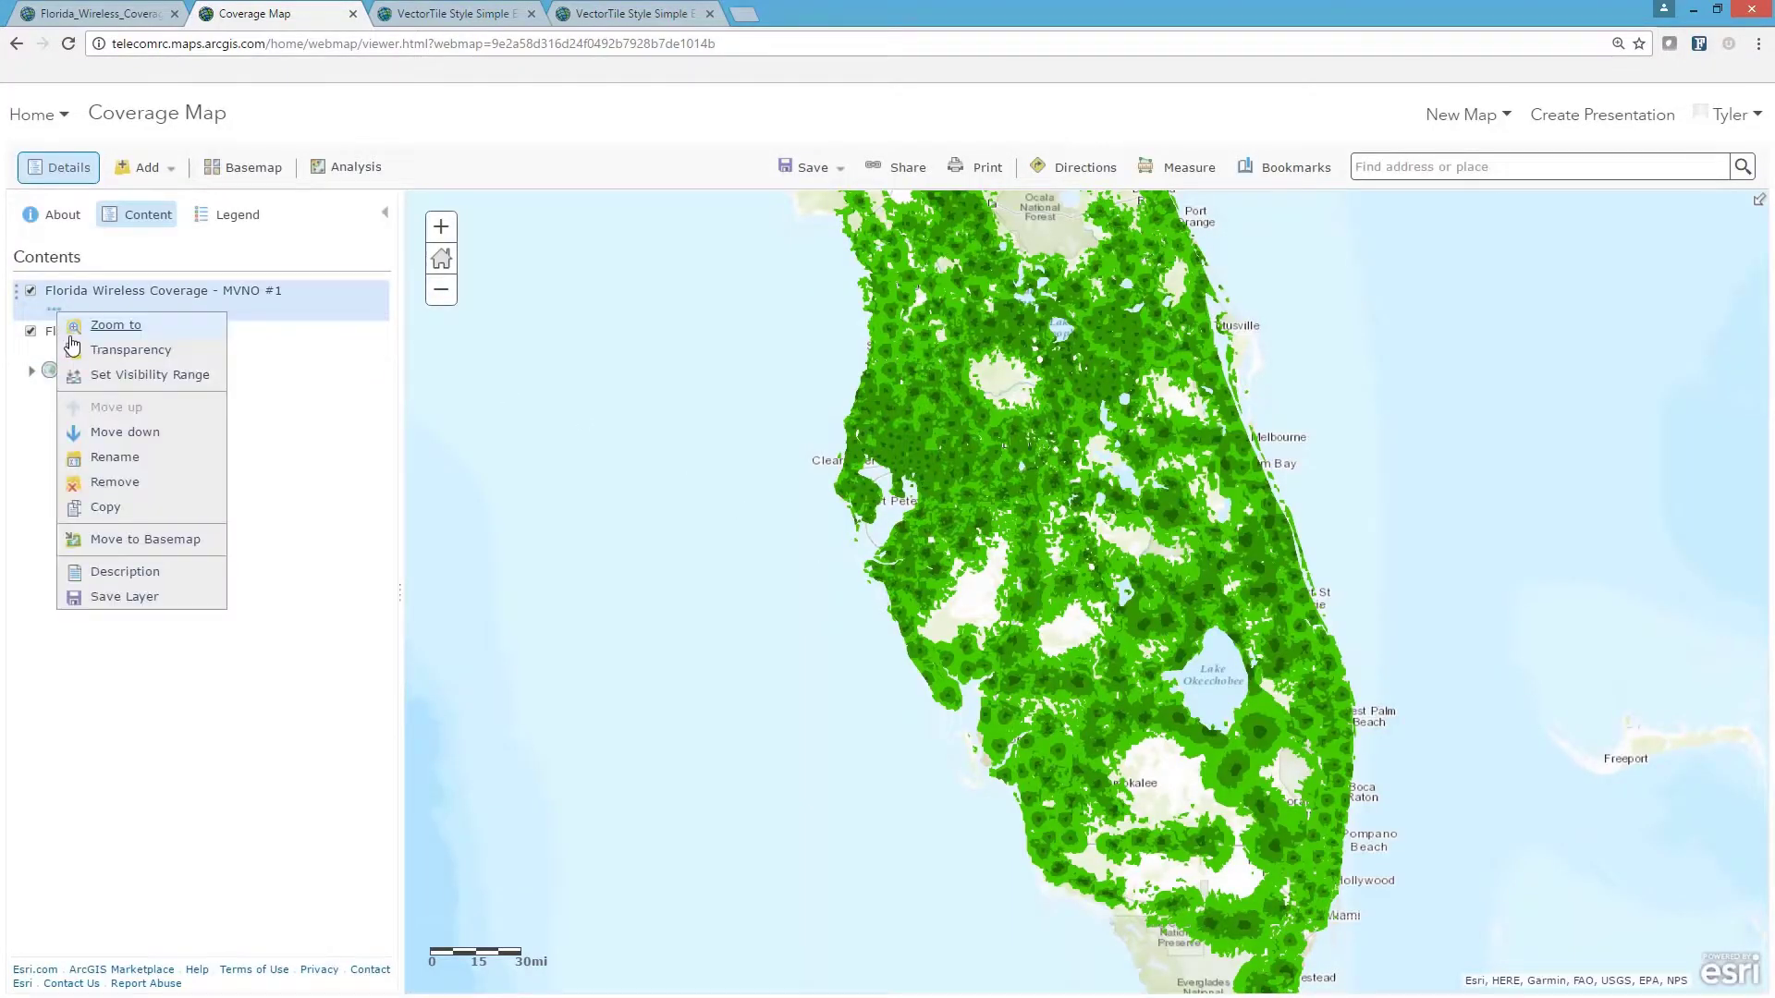
pyautogui.click(137, 599)
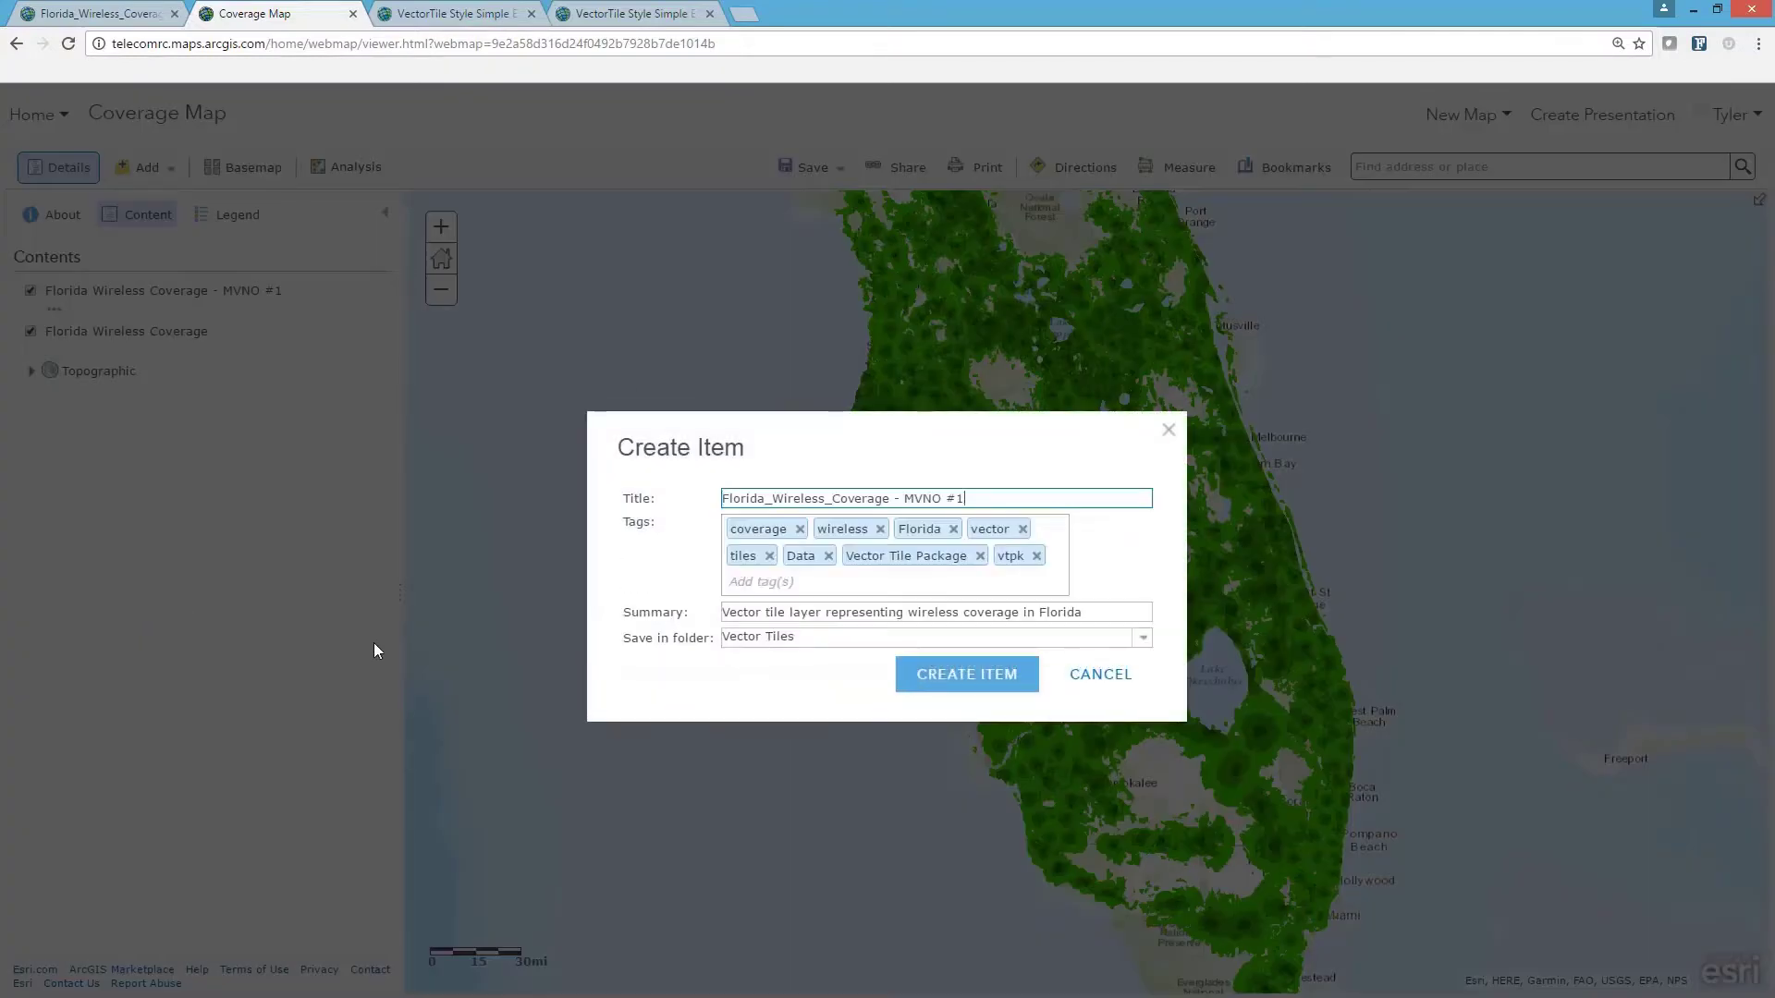
pyautogui.click(1004, 681)
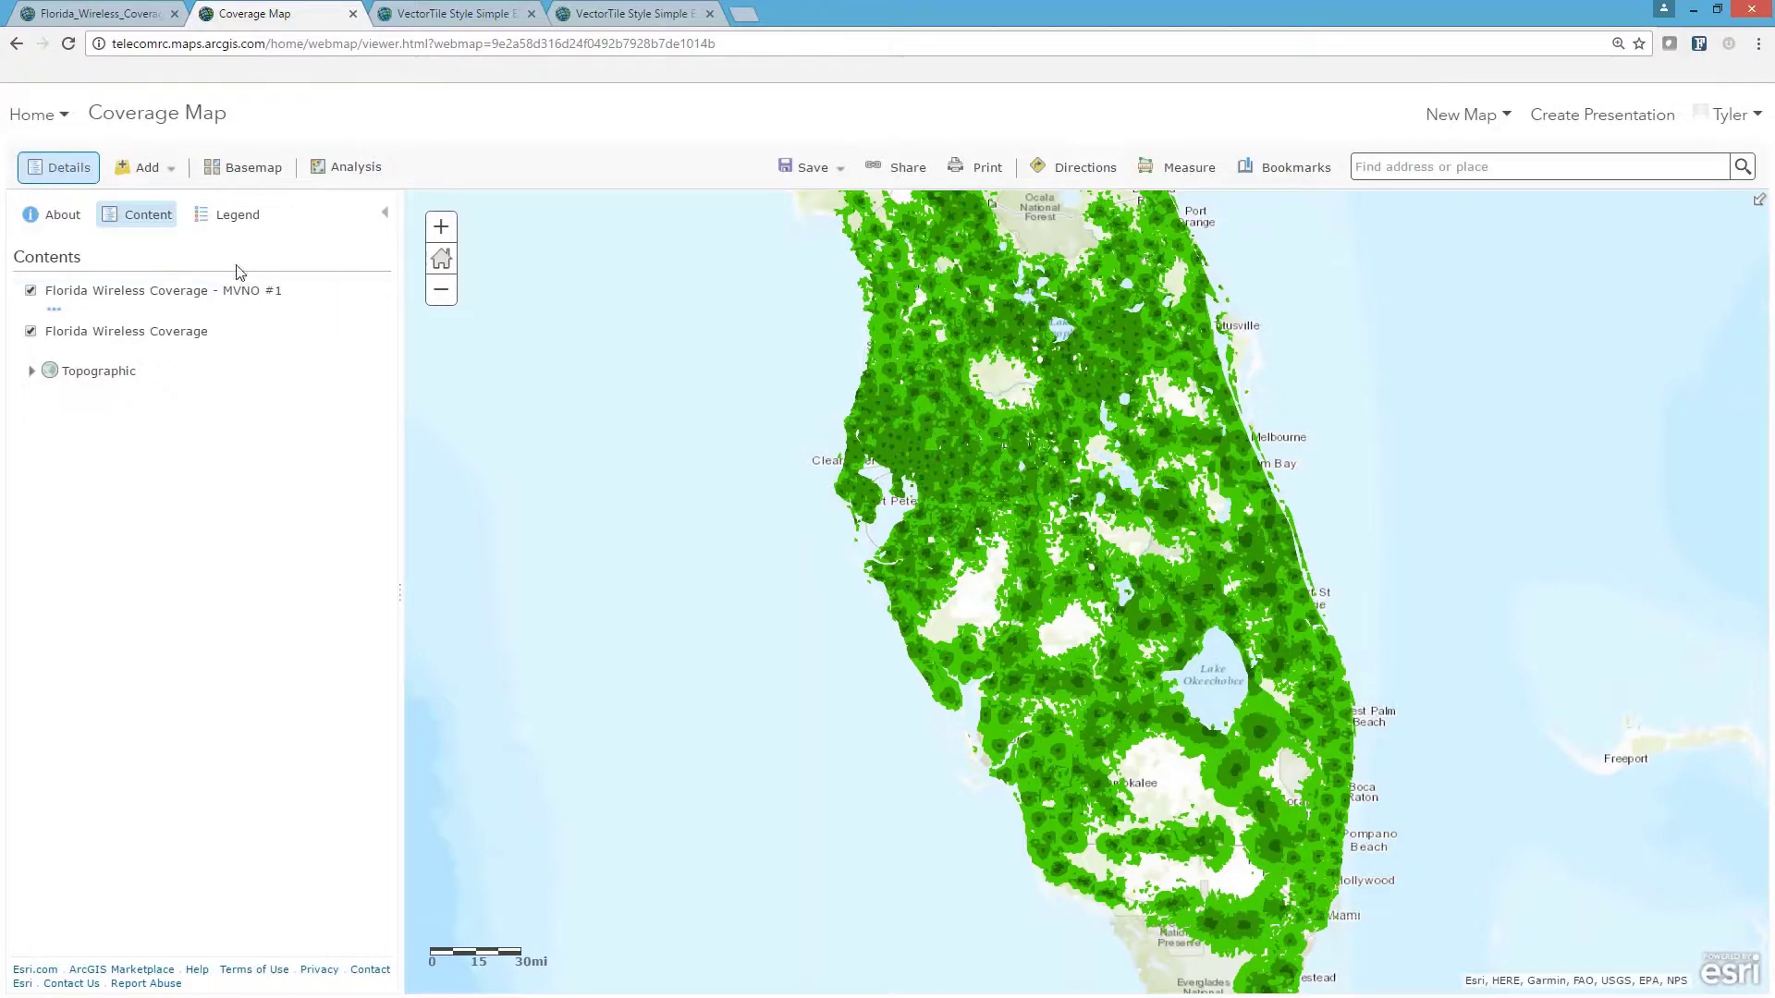
pyautogui.click(458, 21)
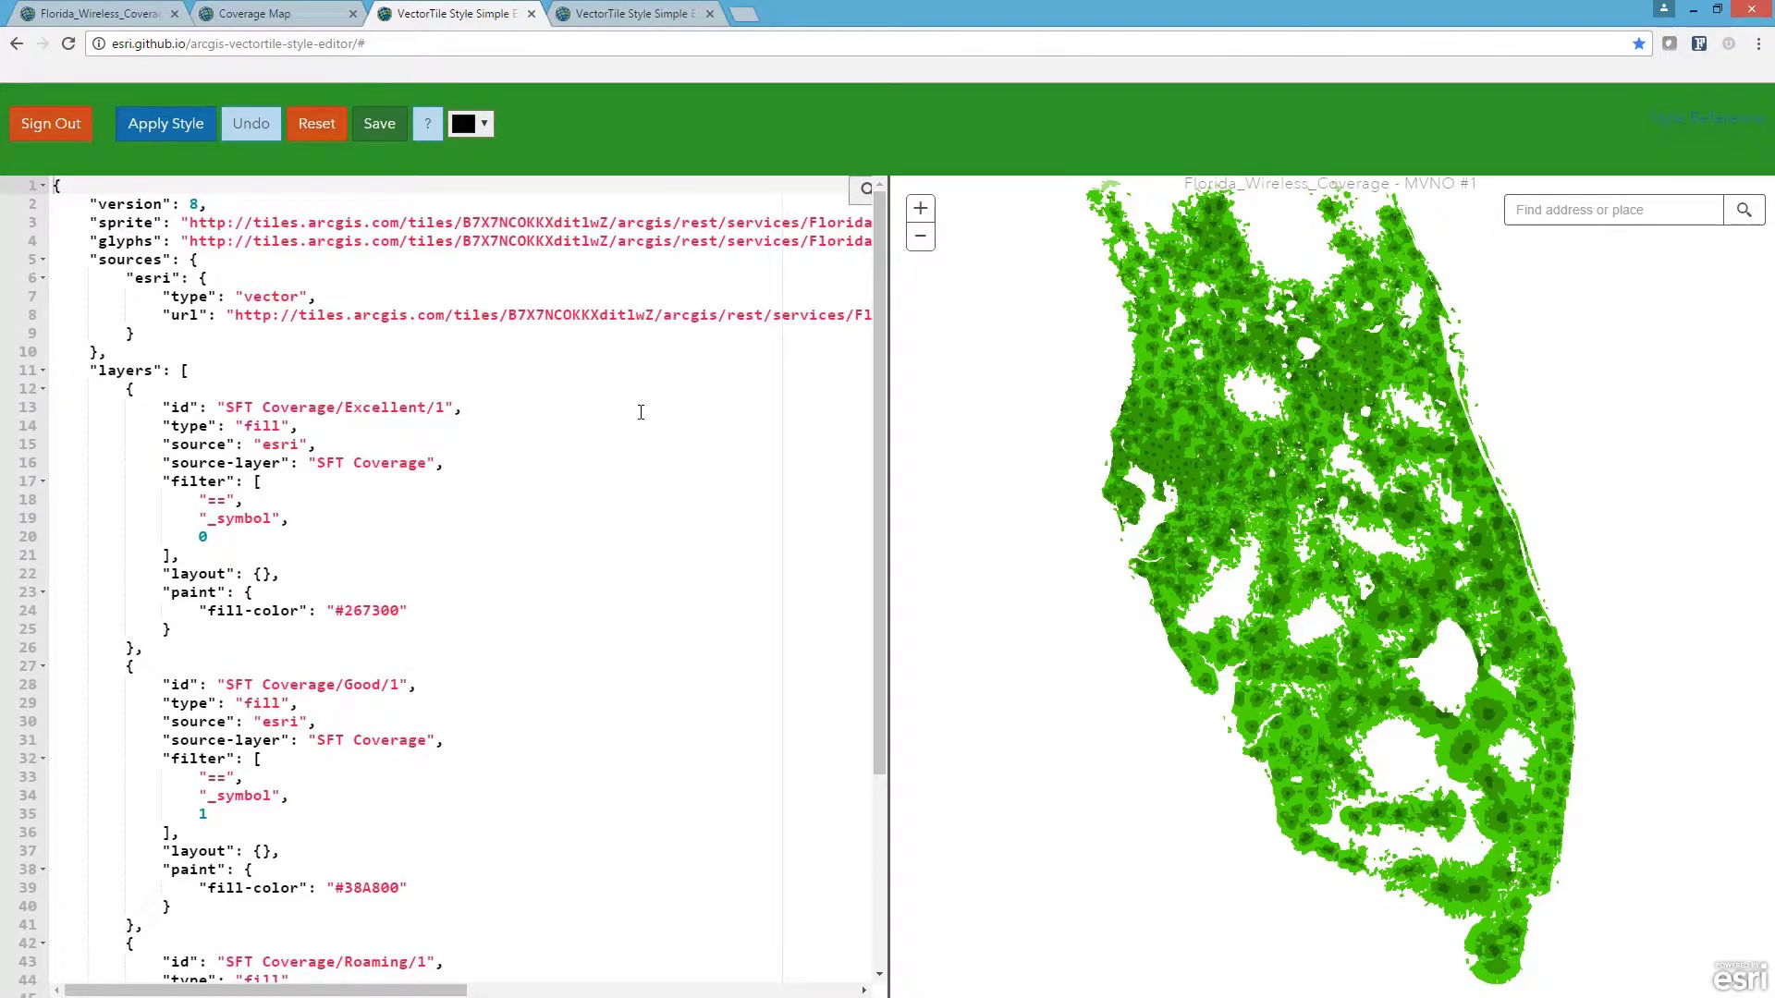
# - Pick new fill colours: Excellent dark red #830000, Good red #ff3131, Roaming pink #ffb5b5
pyautogui.moveTo(880, 396); pyautogui.dragTo(879, 555)
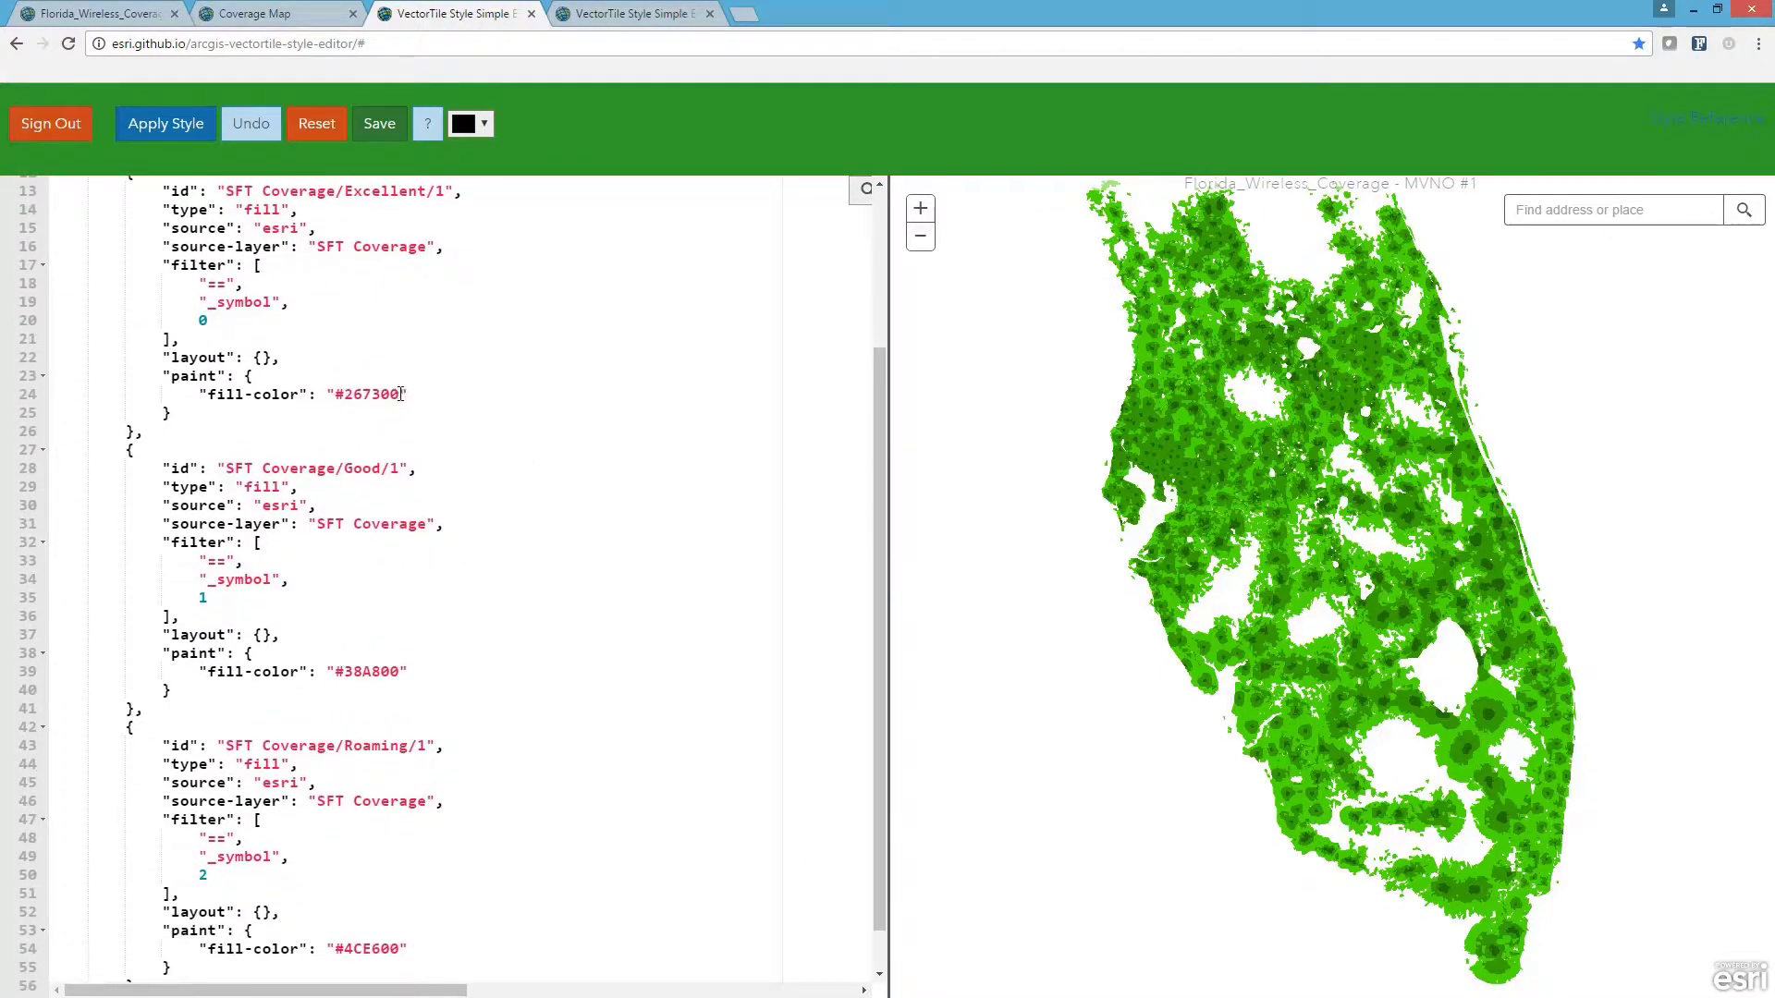
pyautogui.moveTo(400, 394); pyautogui.dragTo(337, 393)
pyautogui.click(495, 134)
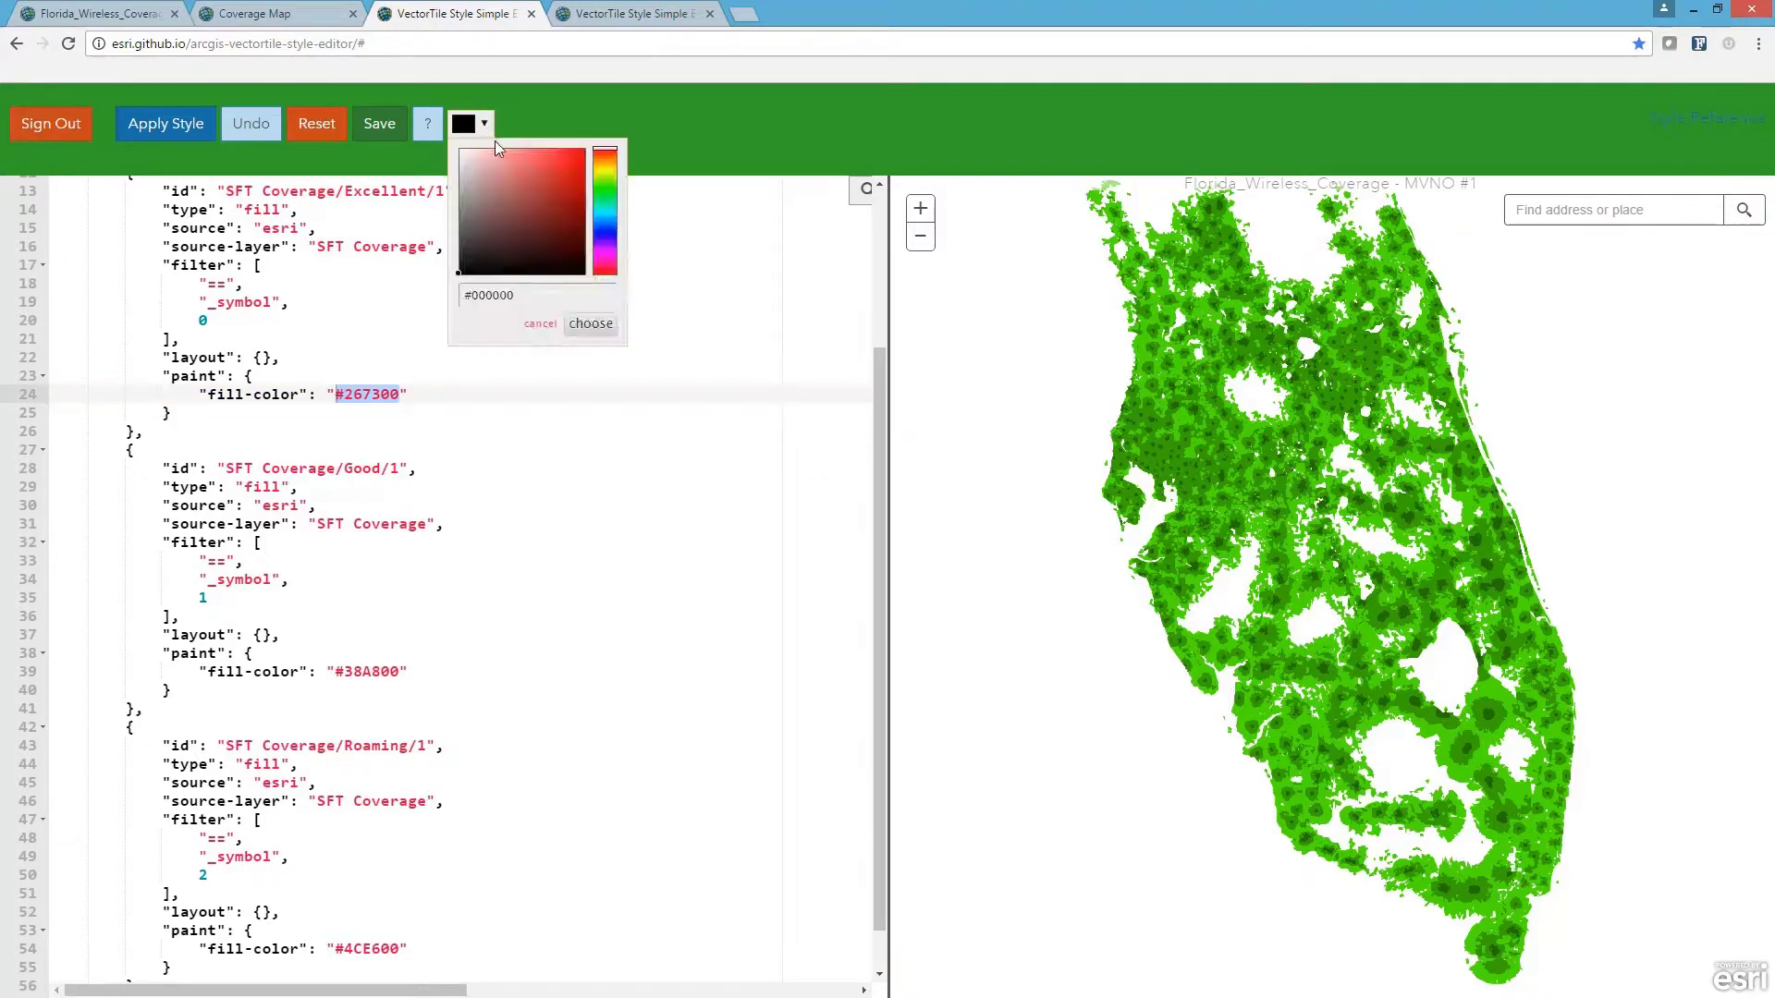
pyautogui.moveTo(560, 252); pyautogui.dragTo(583, 208)
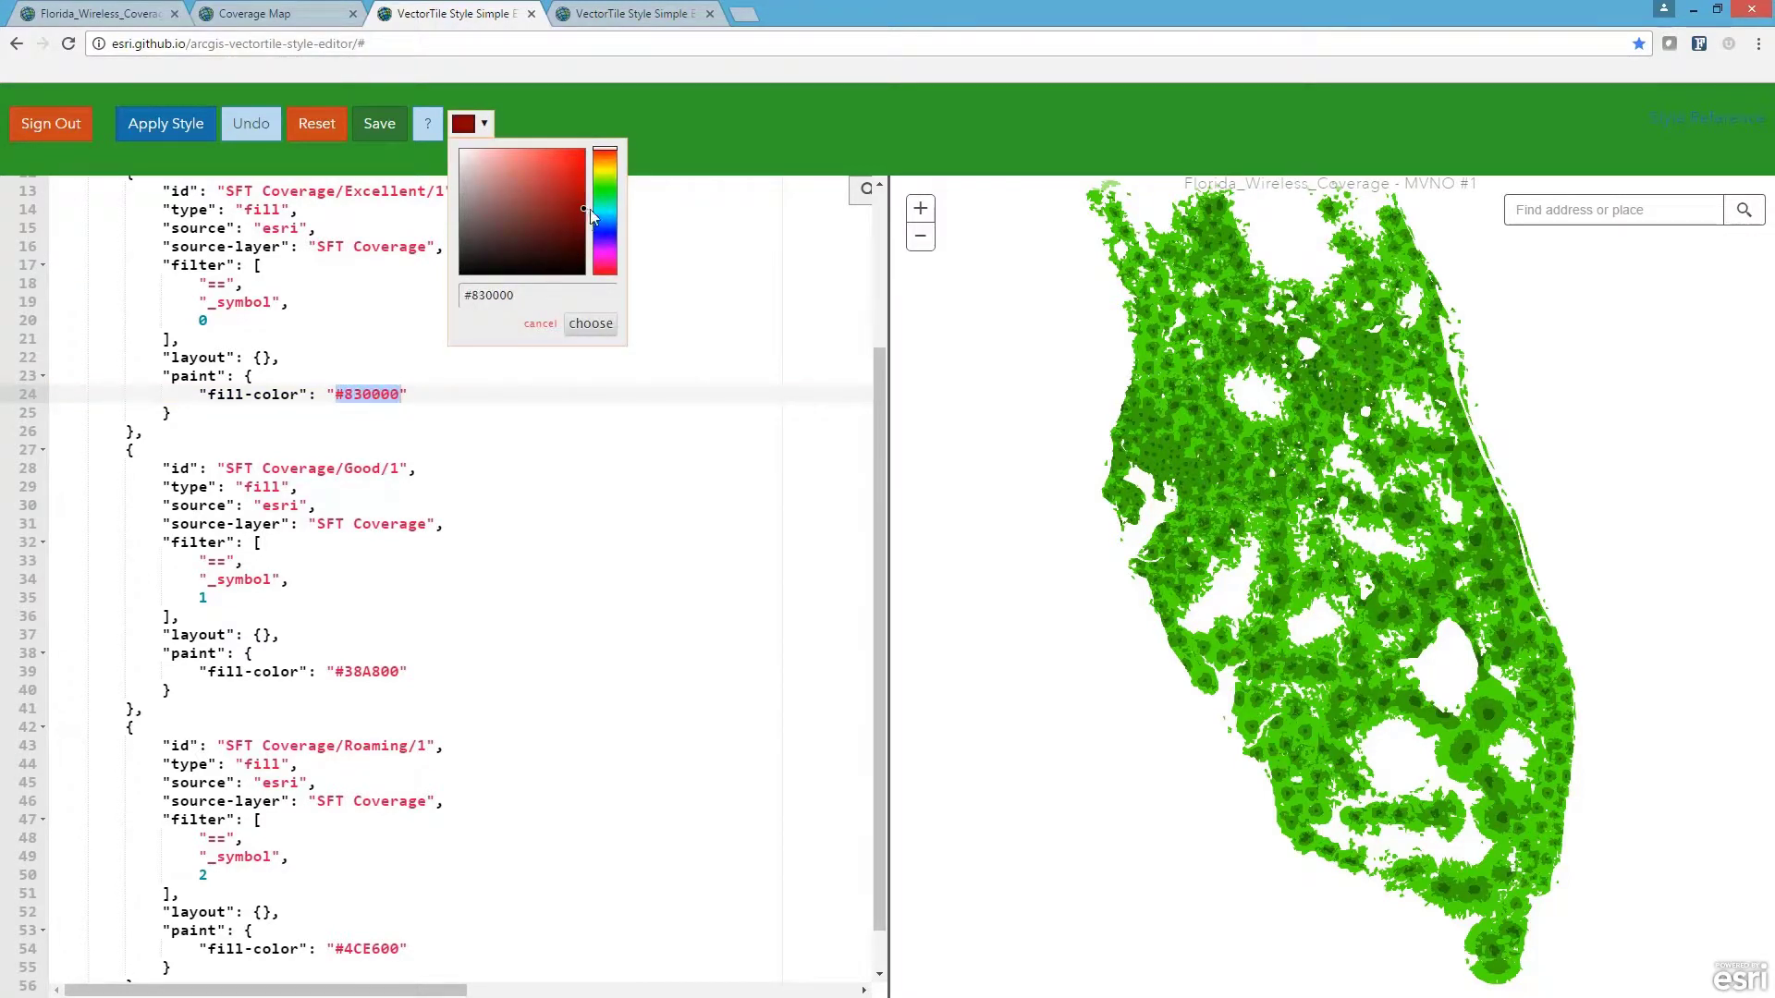
pyautogui.click(591, 325)
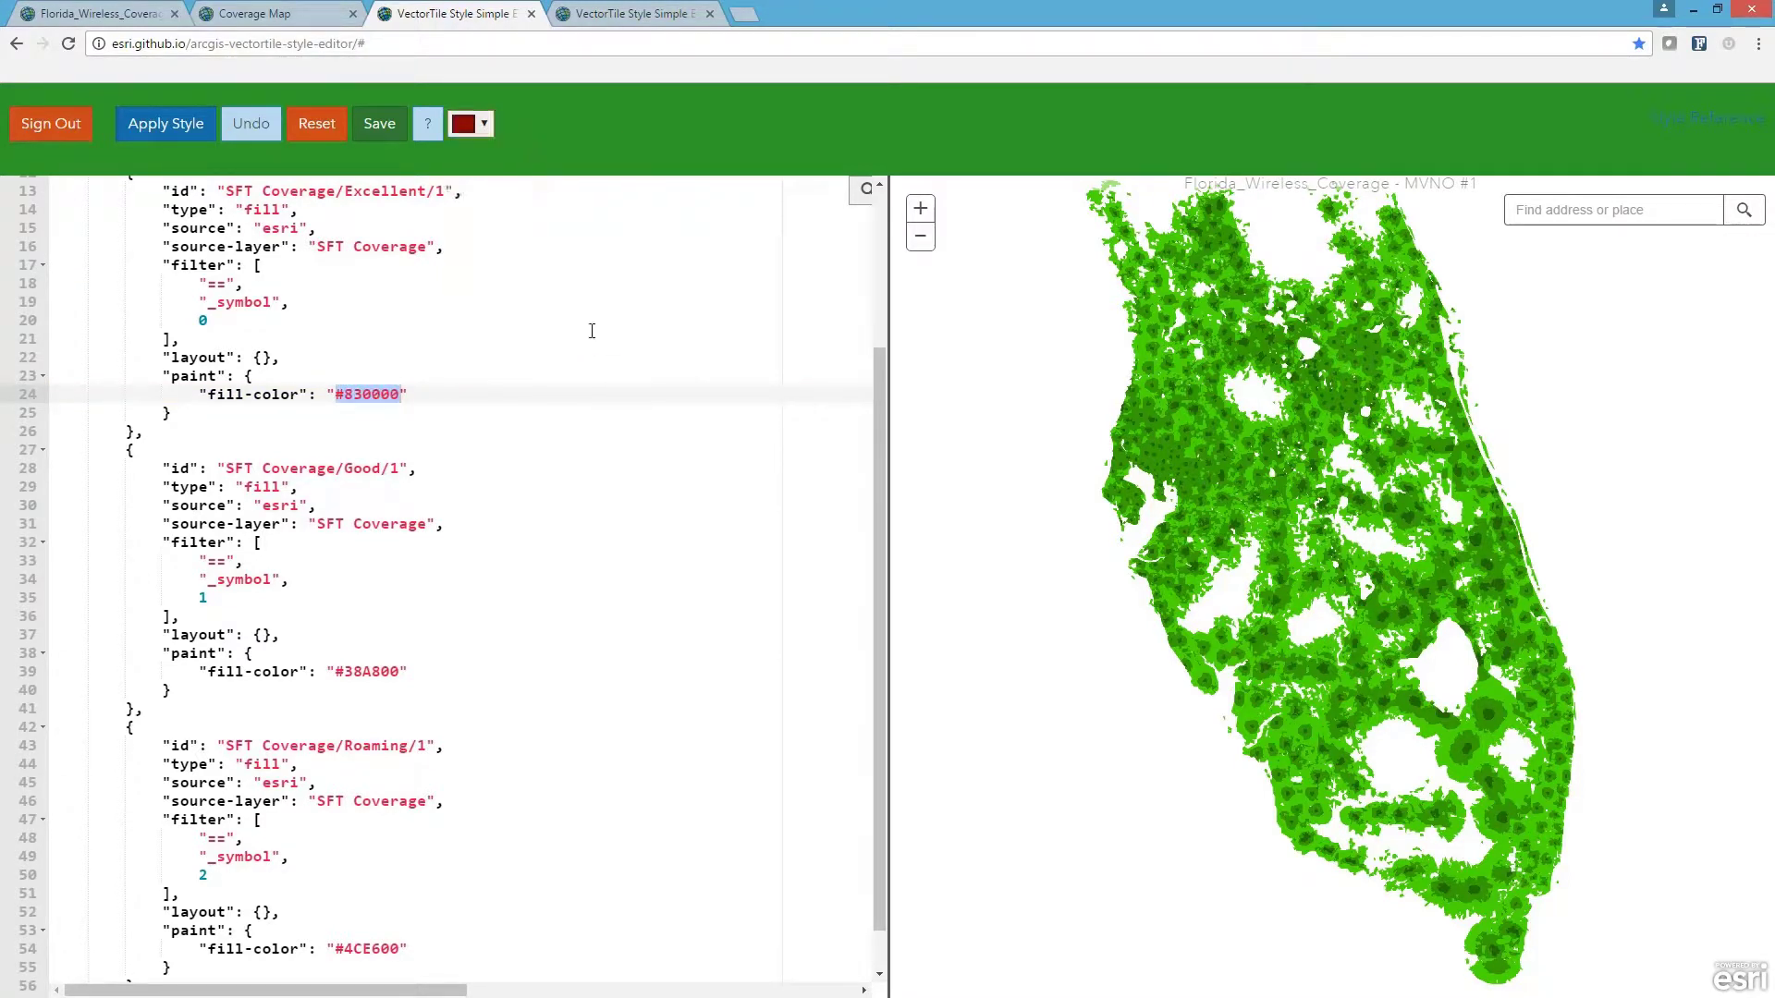
pyautogui.moveTo(400, 671); pyautogui.dragTo(335, 671)
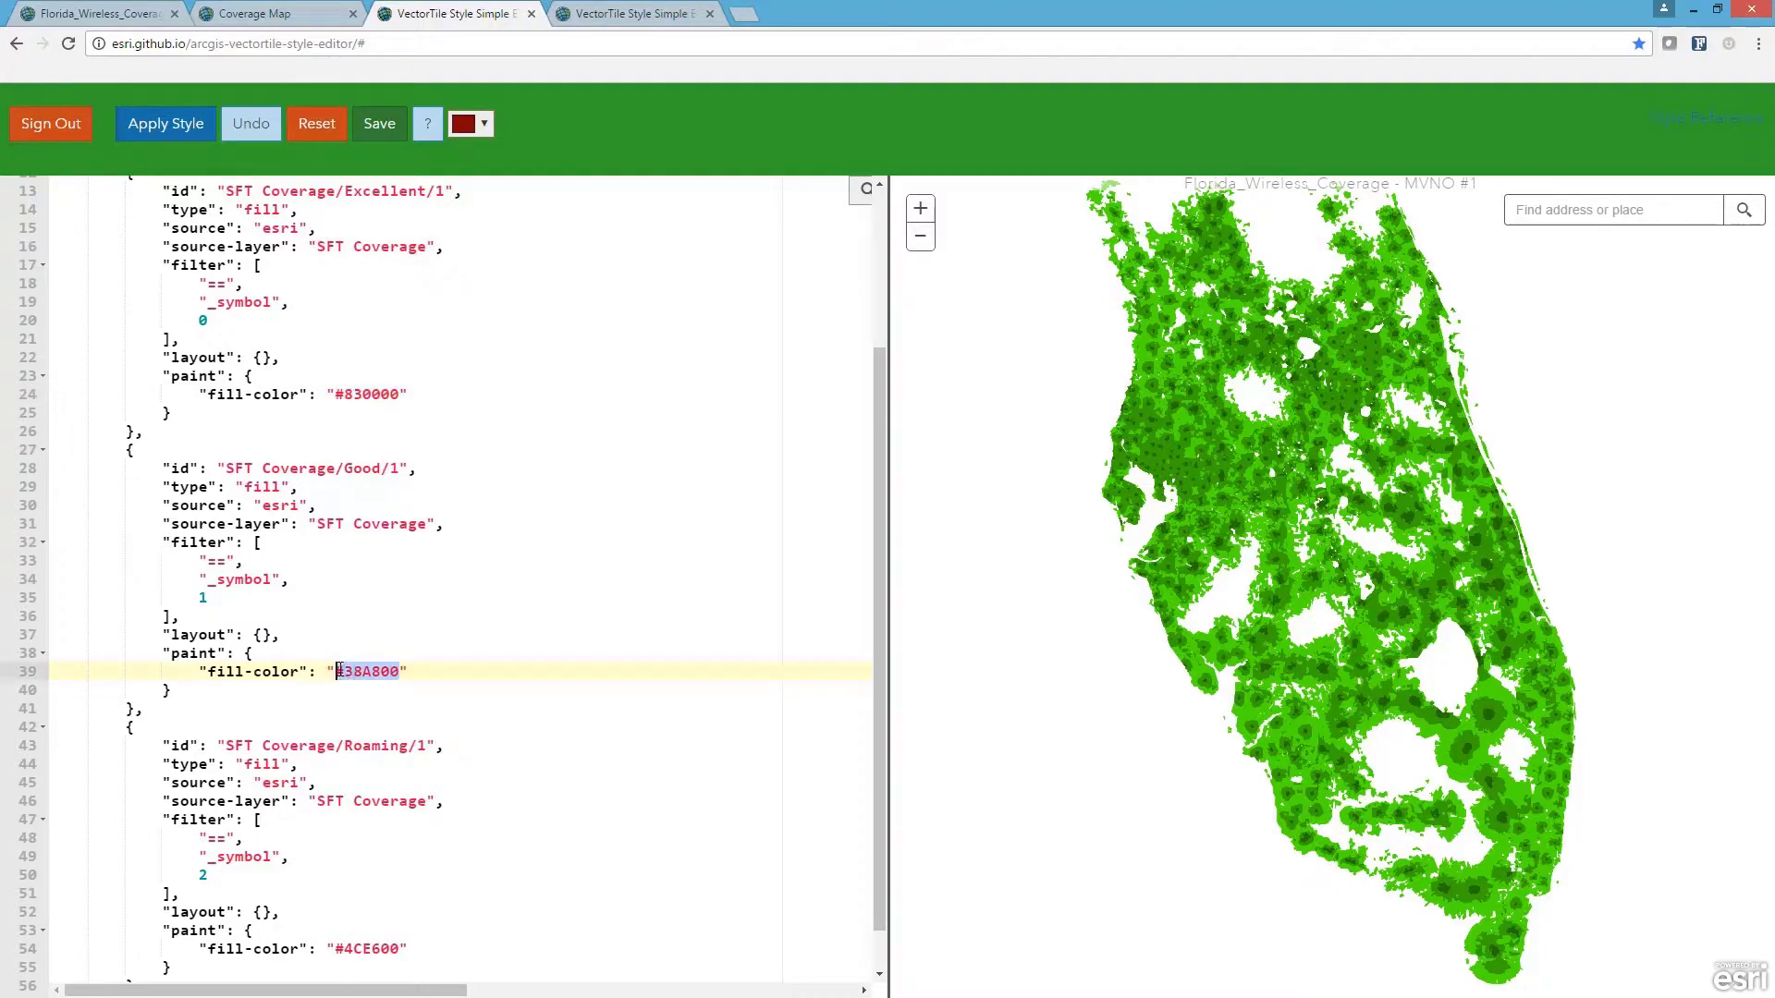
pyautogui.click(481, 128)
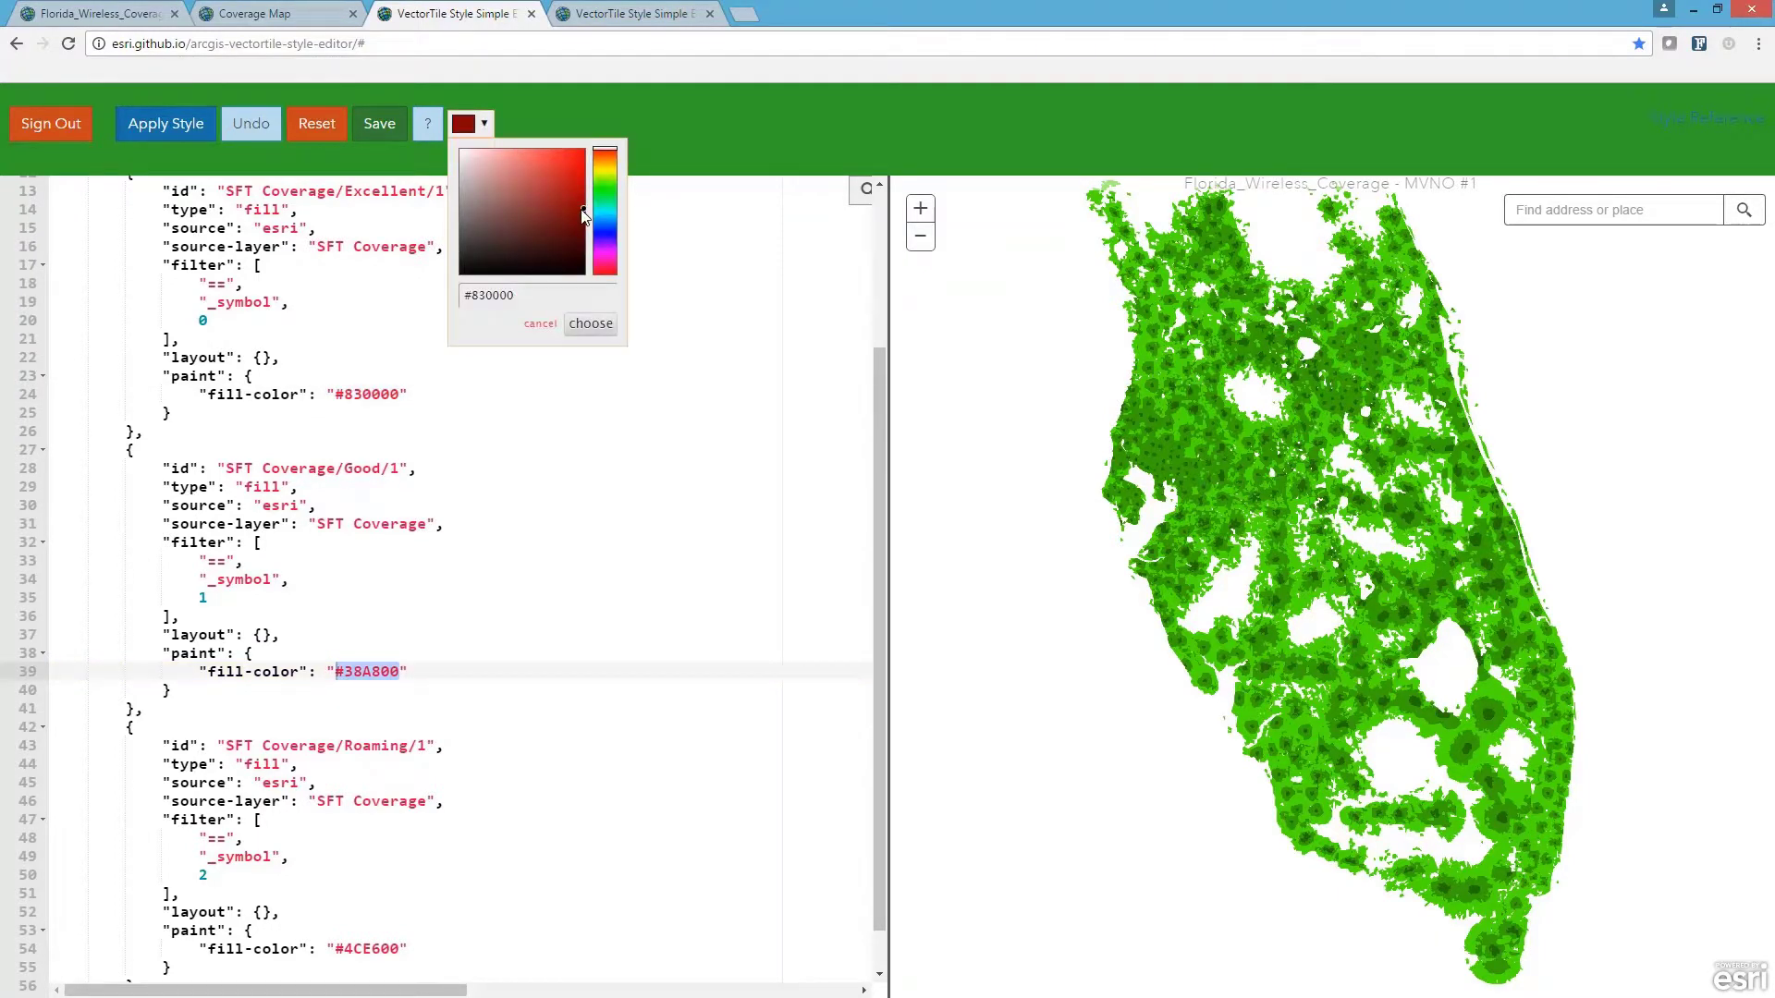
pyautogui.moveTo(567, 193); pyautogui.dragTo(563, 155)
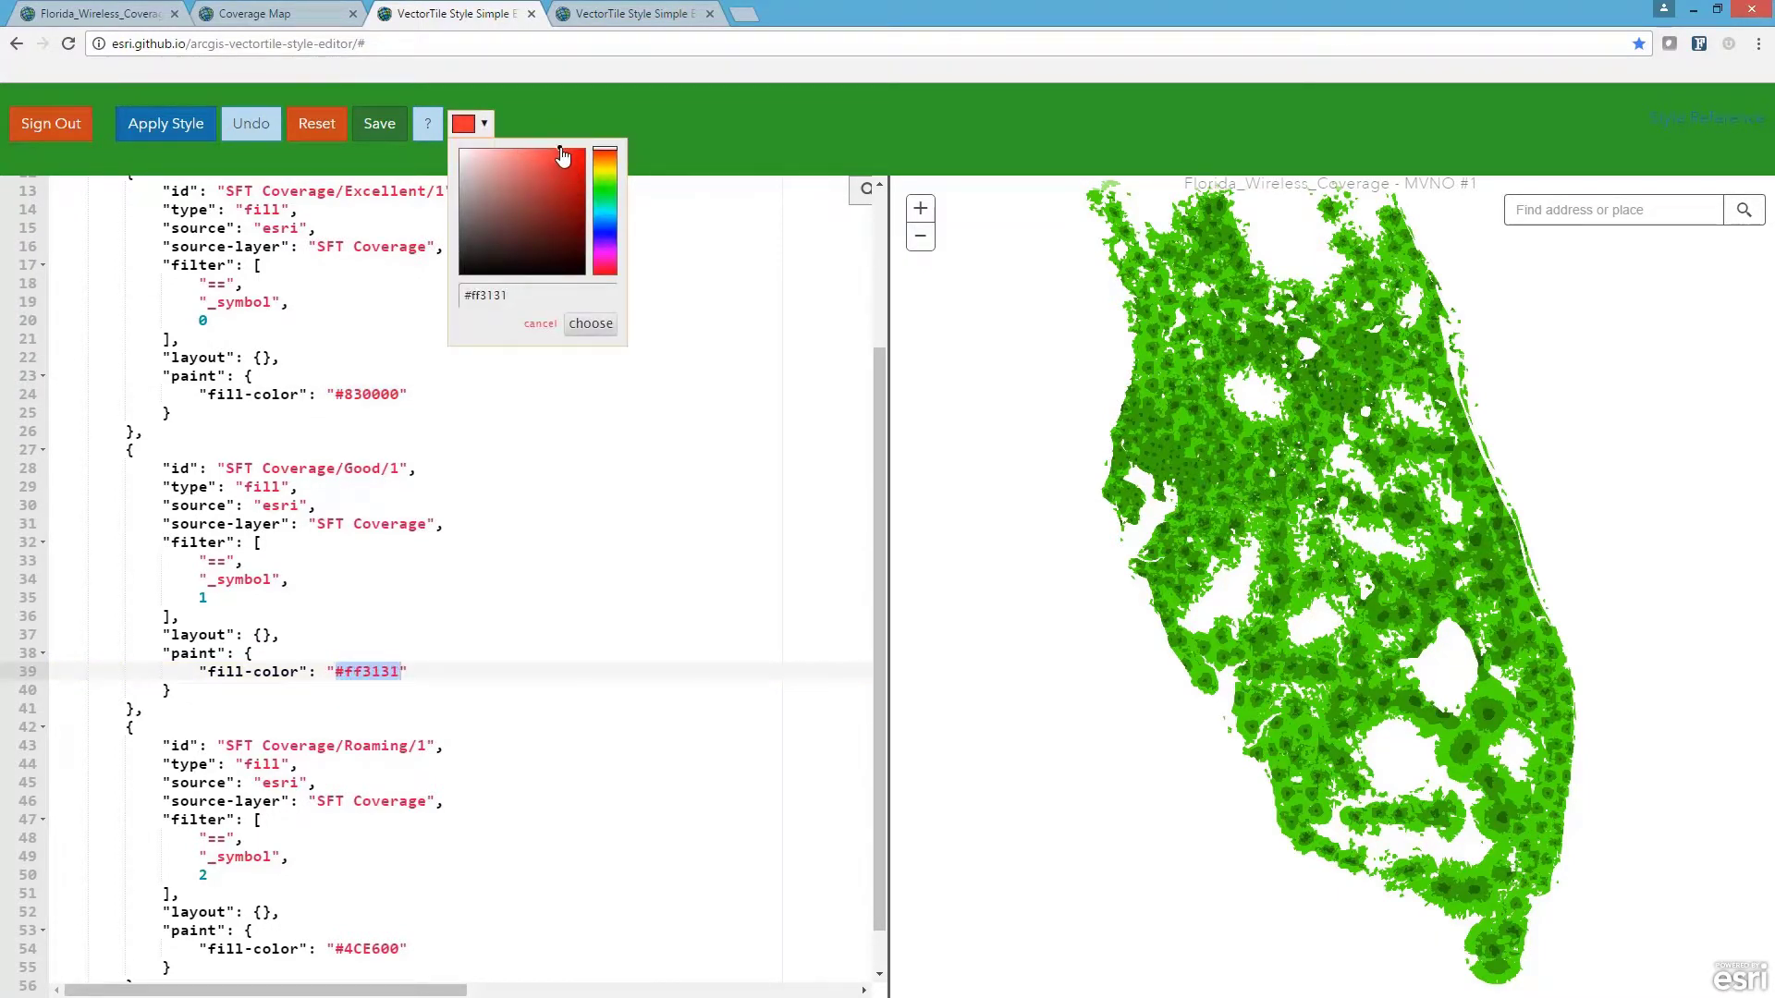
pyautogui.click(589, 326)
pyautogui.moveTo(400, 950); pyautogui.dragTo(336, 949)
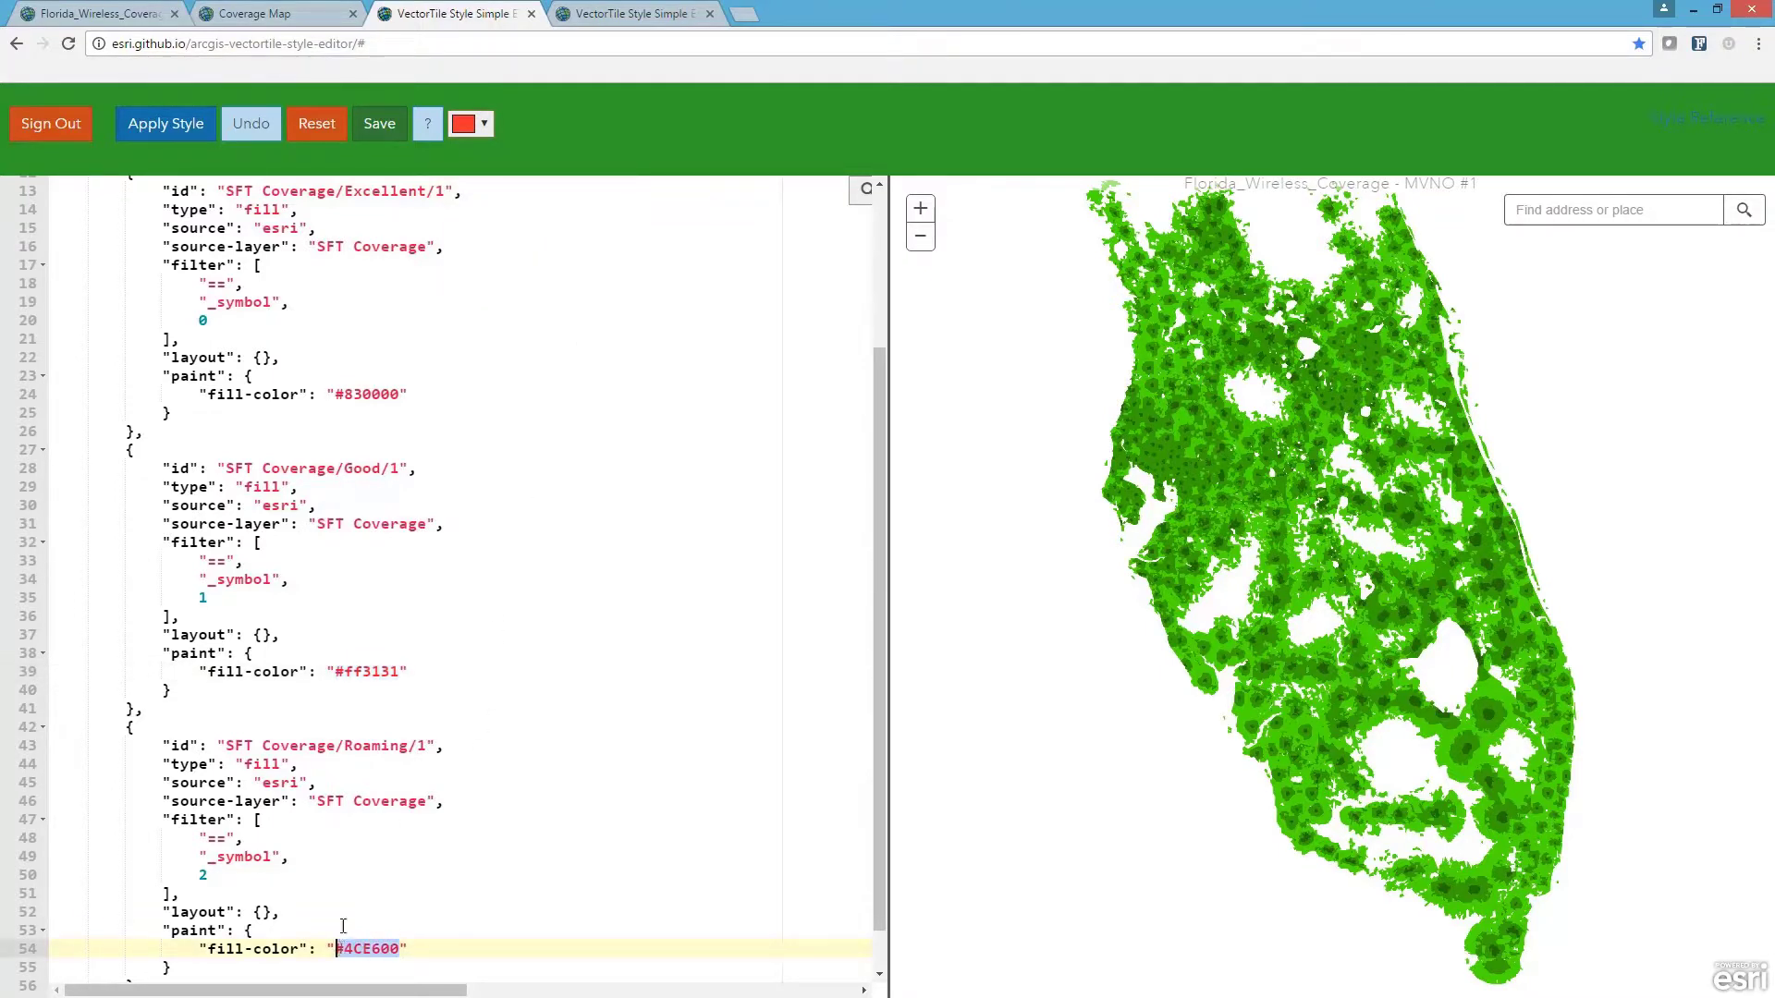
pyautogui.click(476, 124)
pyautogui.moveTo(509, 149); pyautogui.dragTo(496, 150)
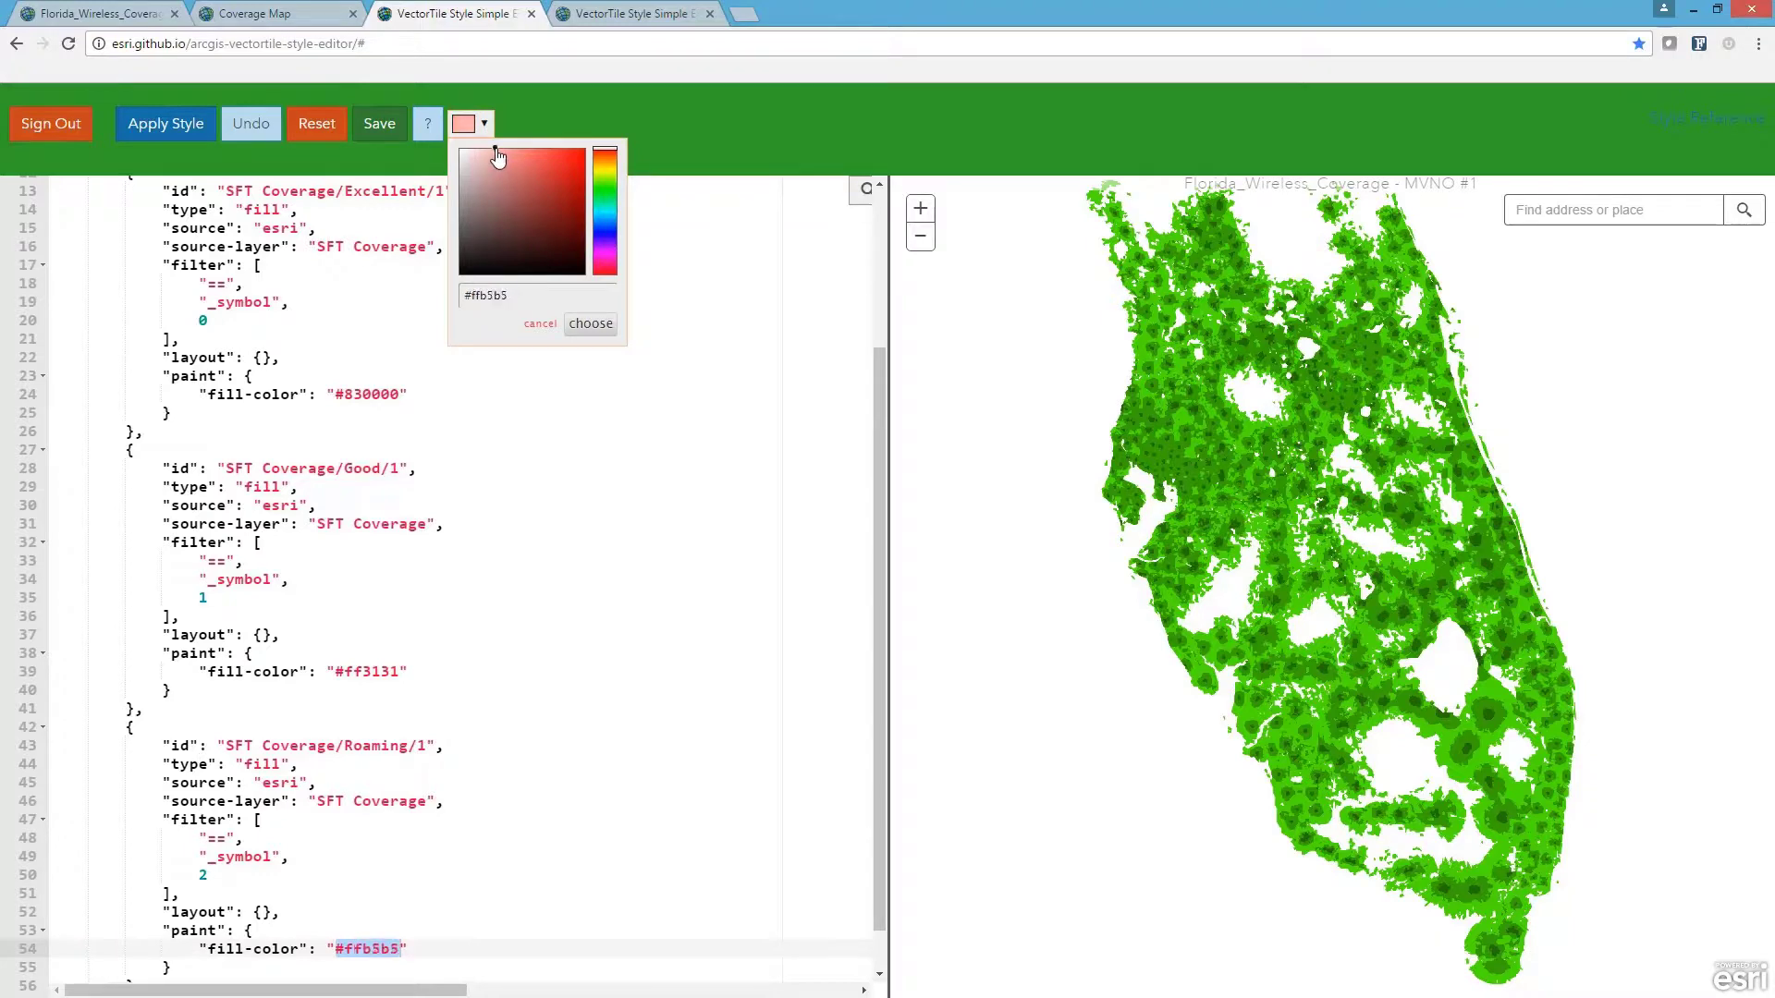
pyautogui.click(585, 326)
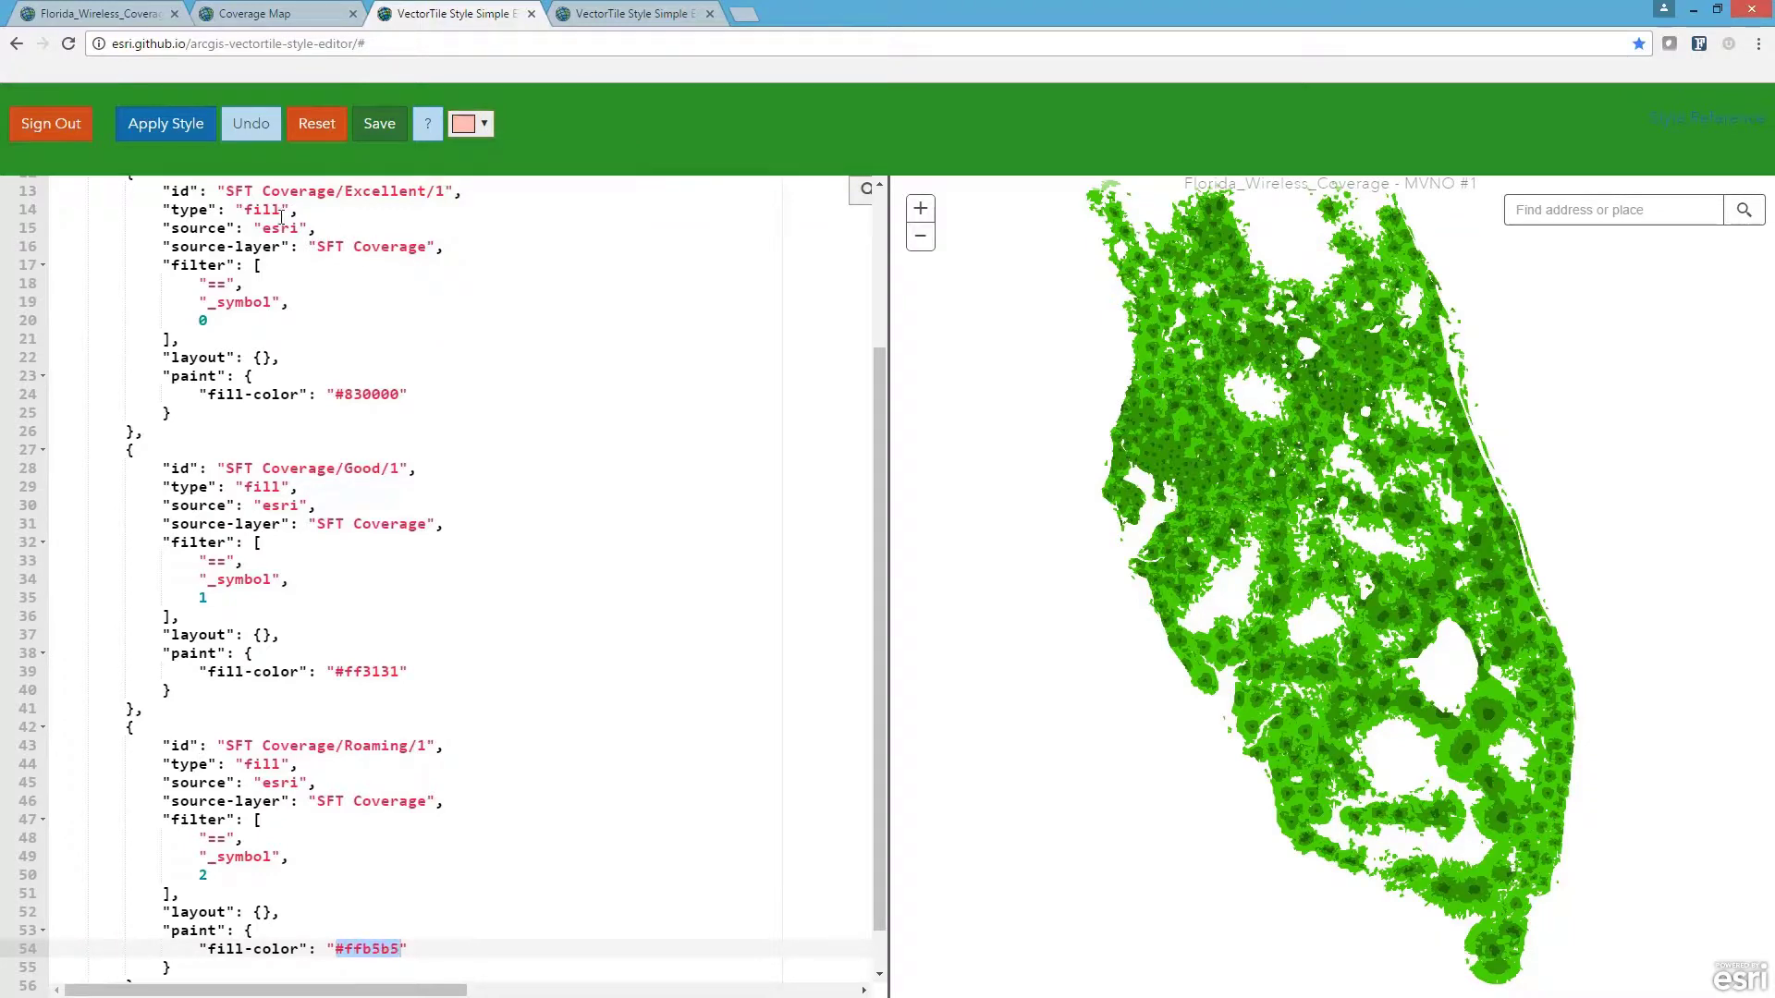
# - Preview the red style, then paste the PEA_Name 'Tampa, FL' filter into Excellent and Good (symbol 1)
pyautogui.click(172, 131)
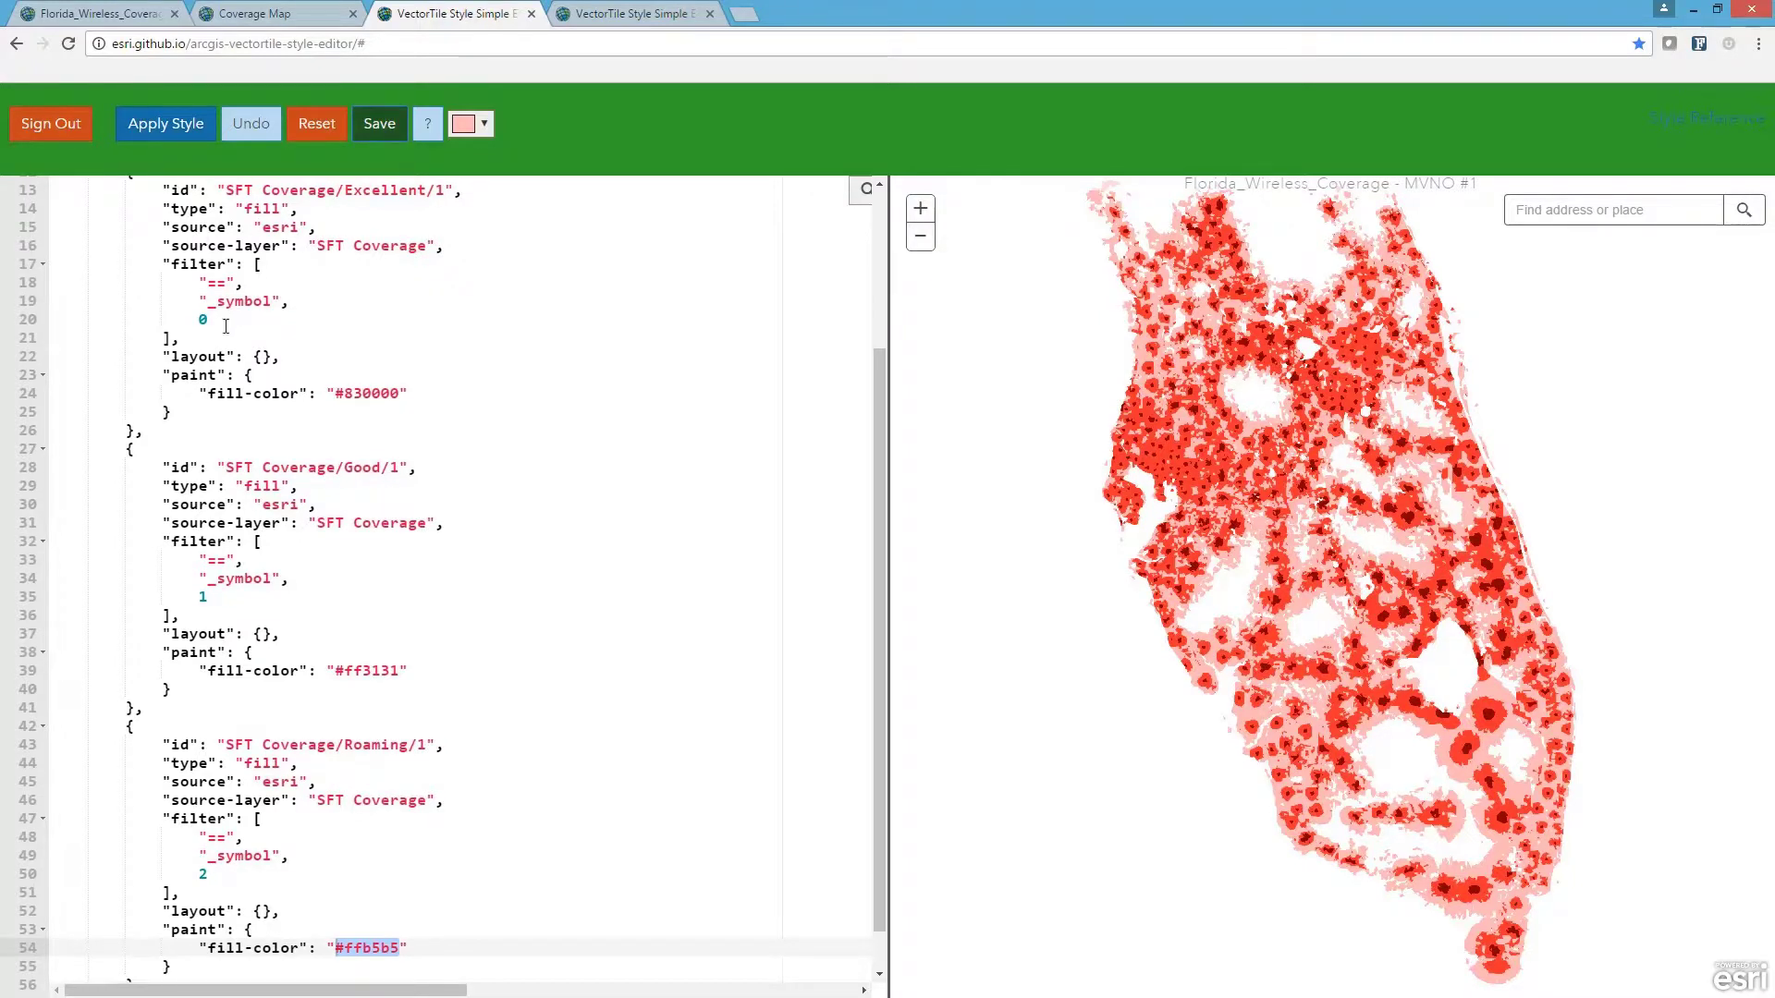
pyautogui.moveTo(225, 326); pyautogui.dragTo(198, 277)
pyautogui.write('"all",                 ["==","_symbol",0],                 ["==","PEA_Name","Tampa, FL"]')
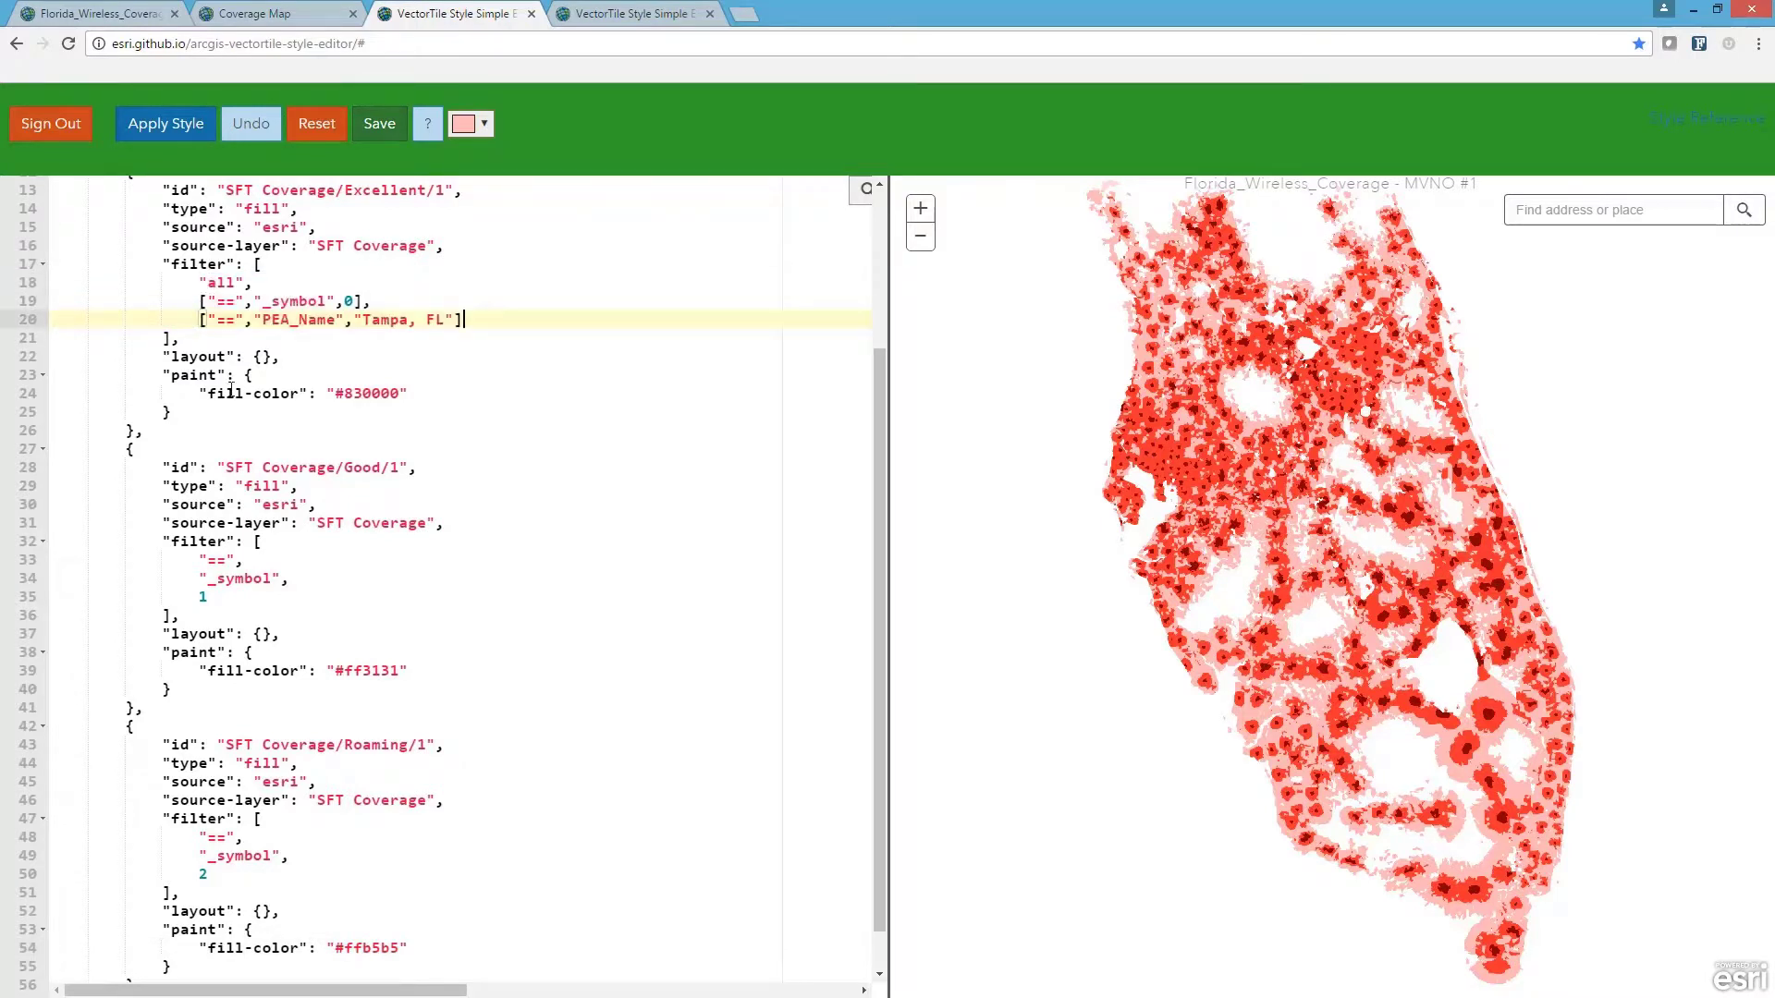
pyautogui.moveTo(216, 599); pyautogui.dragTo(198, 557)
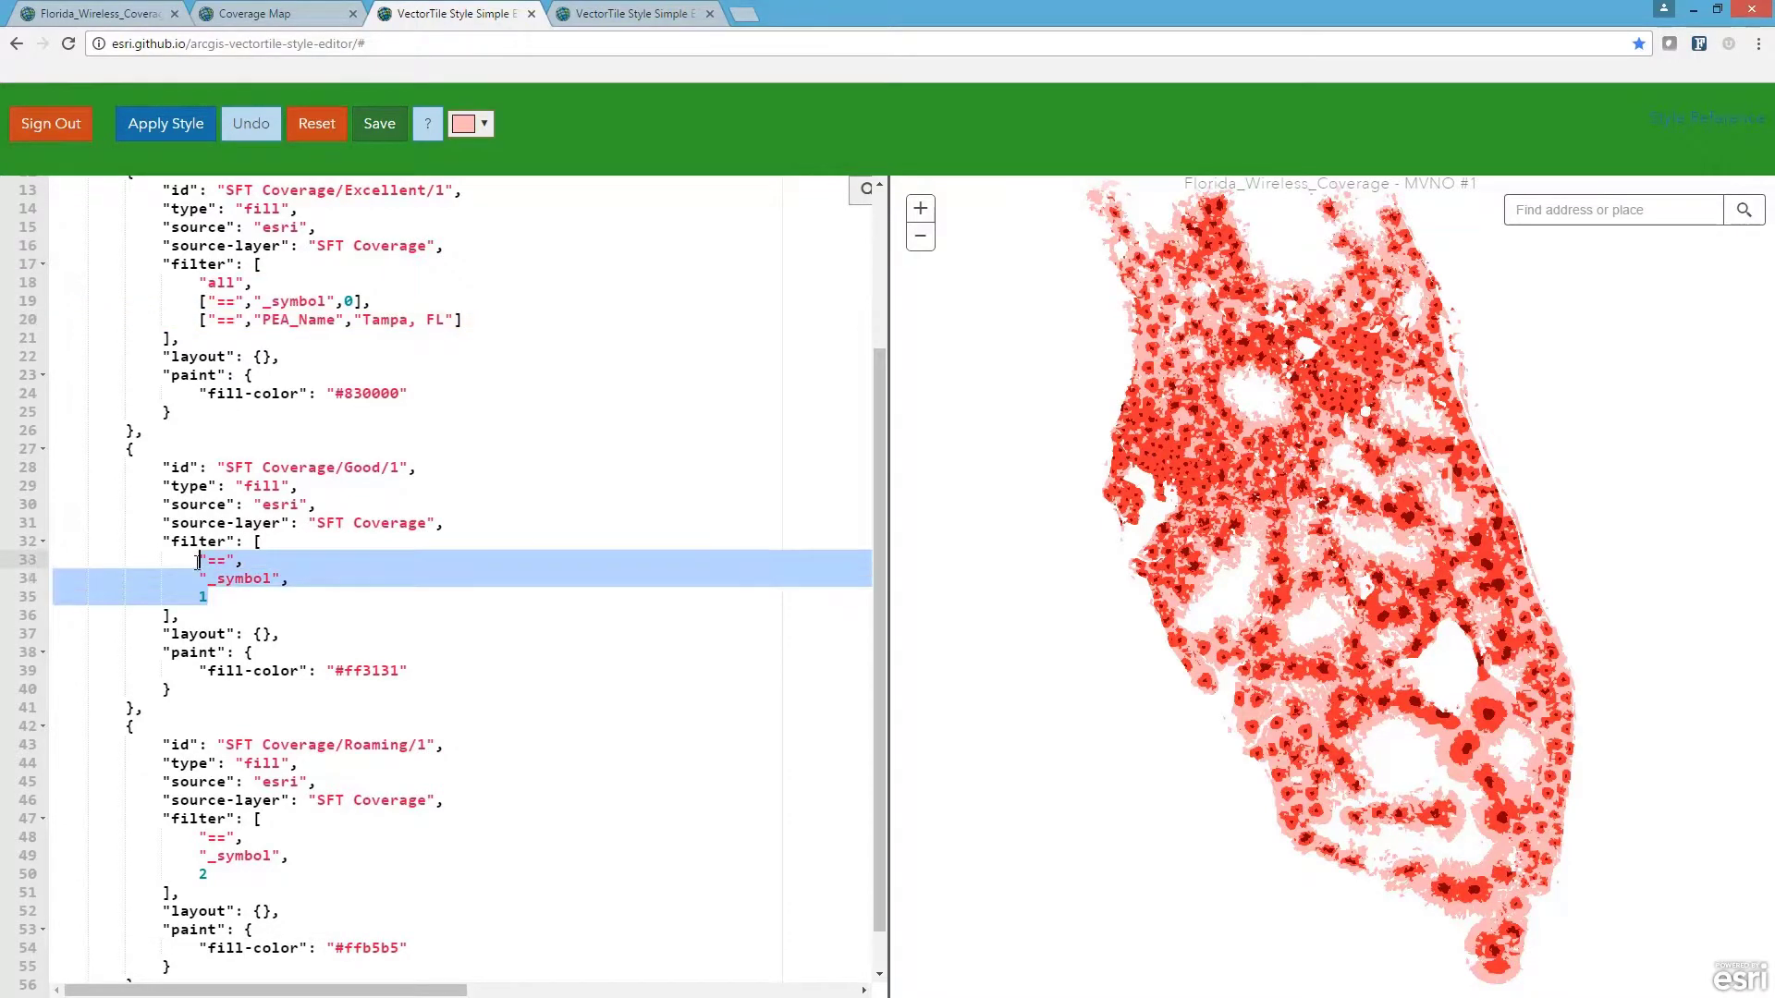
pyautogui.write('"all",                 ["==","_symbol",0],                 ["==","PEA_Name","Tampa, FL"]')
pyautogui.click(355, 580)
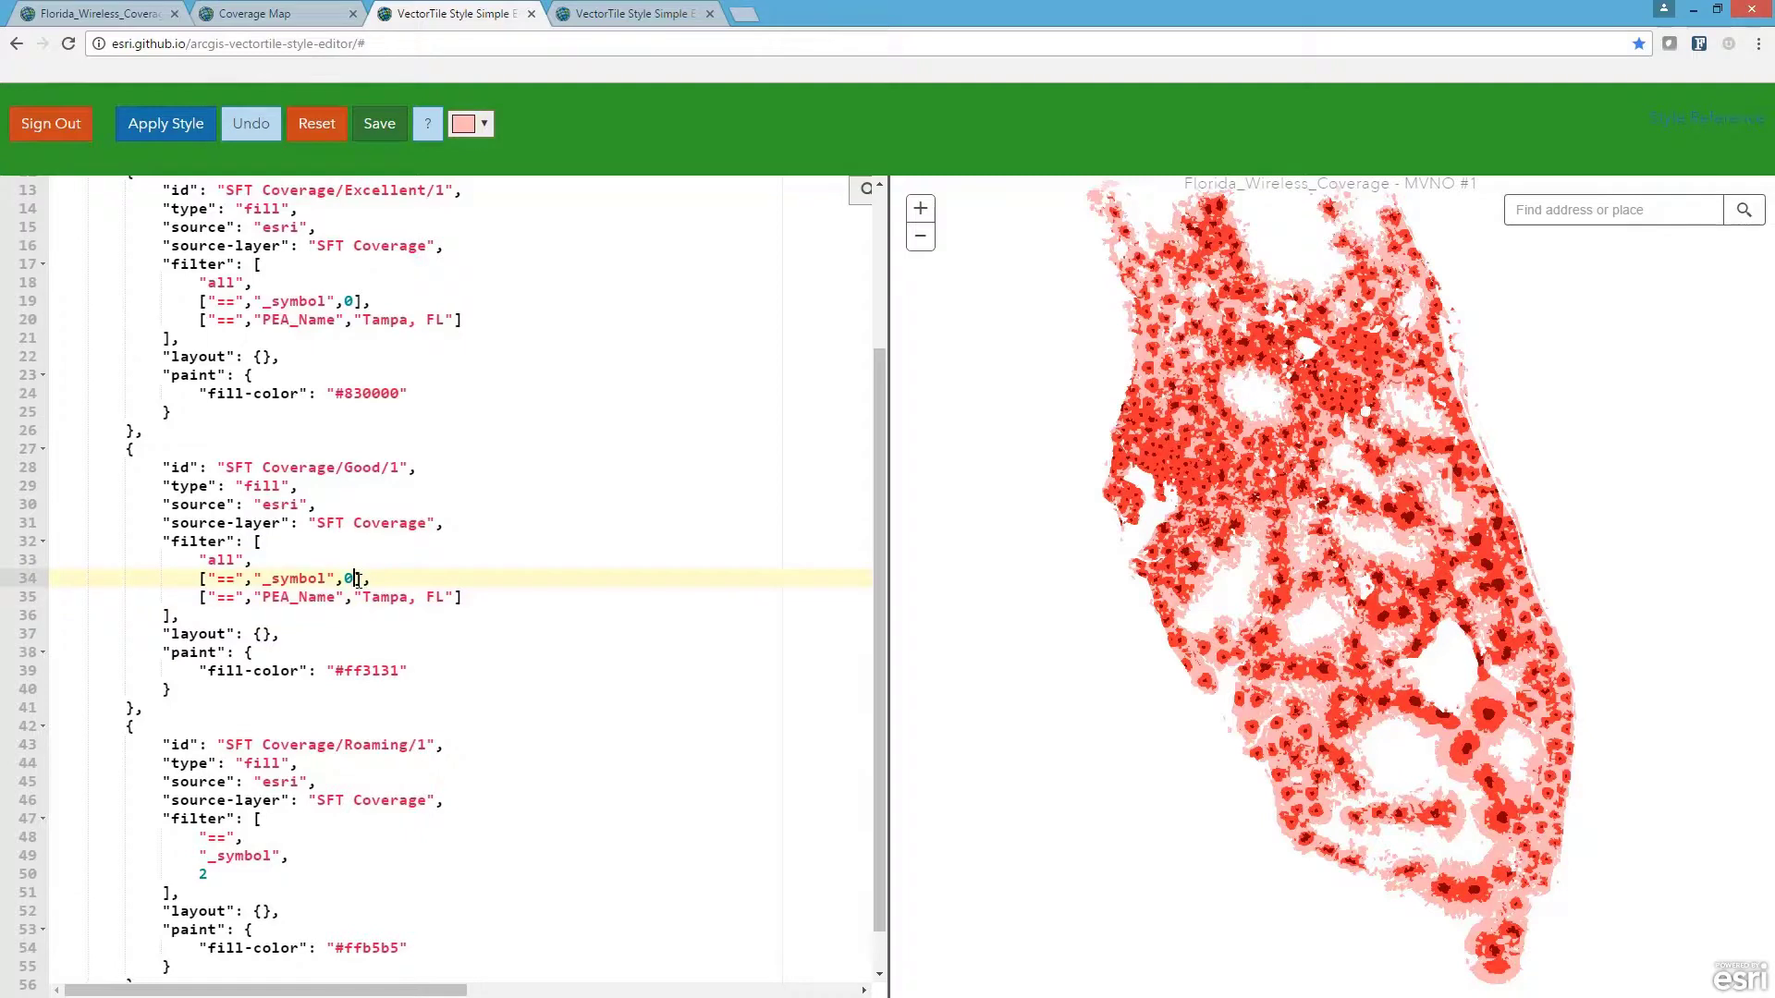
pyautogui.press('BackSpace')
pyautogui.write('1')
# - Add the 'Tampa, FL' filter to Roaming with symbol 2 and apply the style
pyautogui.moveTo(209, 876); pyautogui.dragTo(195, 837)
pyautogui.write('"all",                 ["==","_symbol",0],                 ["==","PEA_Name","Tampa, FL"]')
pyautogui.click(355, 855)
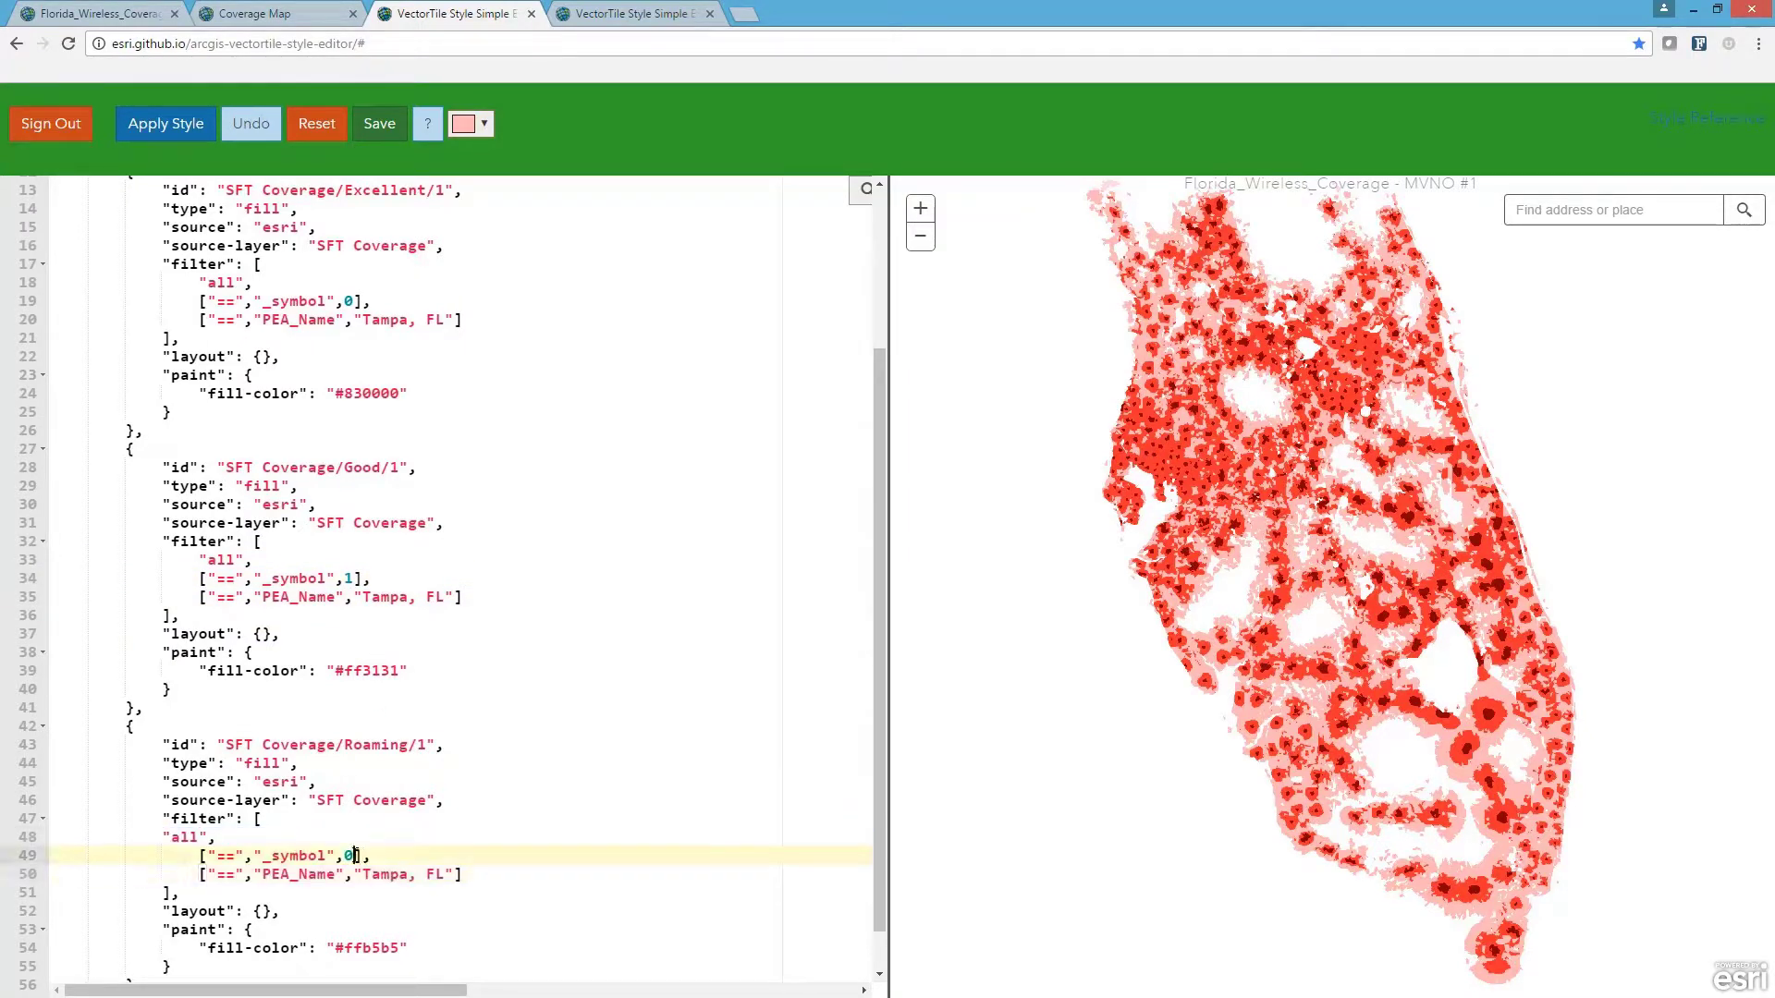
pyautogui.press('BackSpace')
pyautogui.write('2')
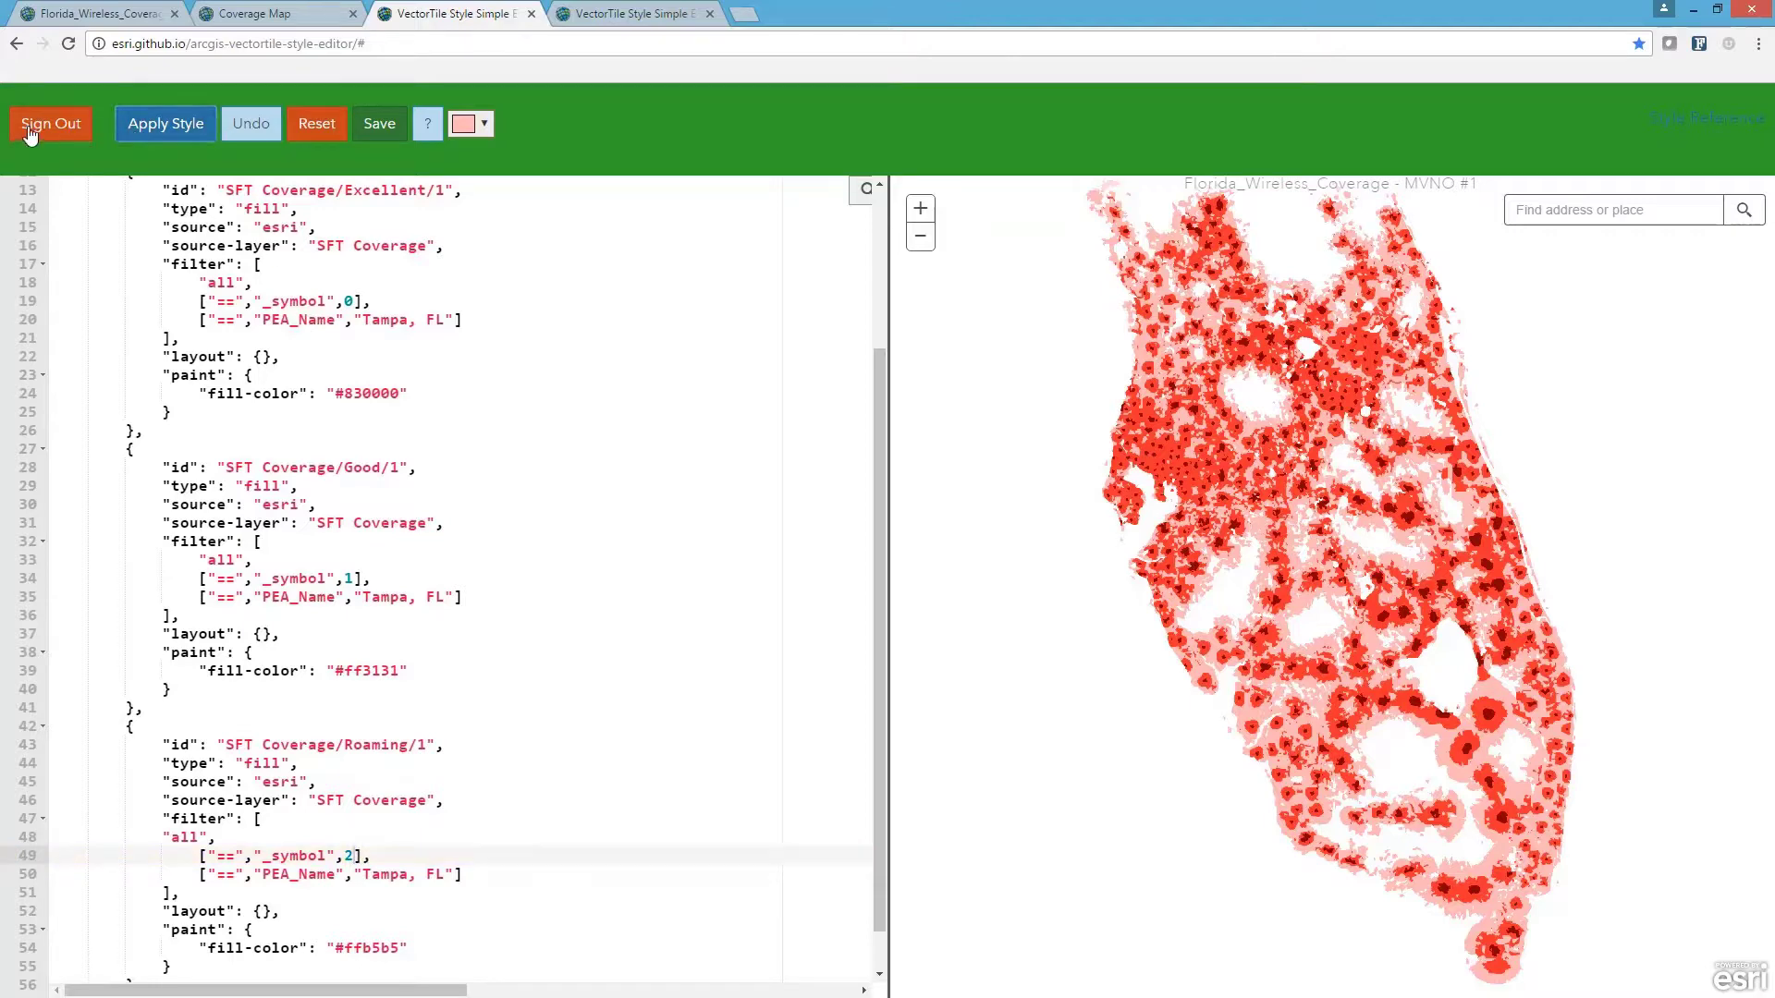
pyautogui.click(165, 124)
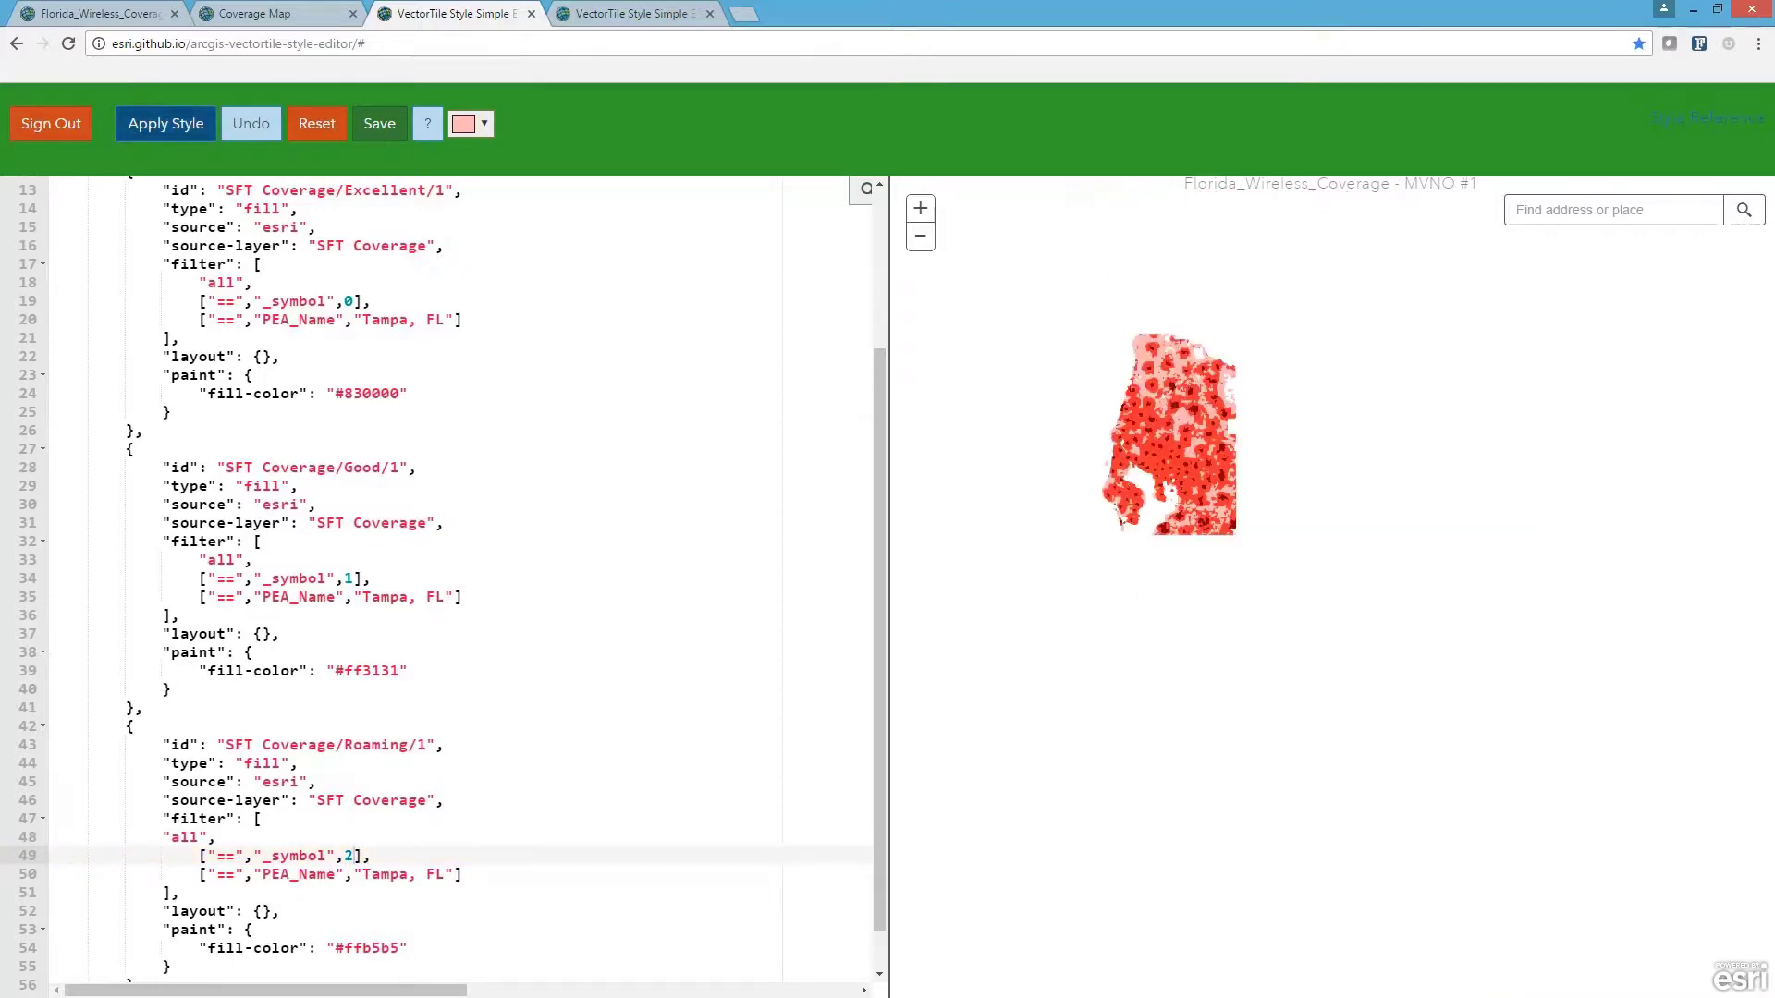
# - Save the edited style and reload the Coverage Map to display the red Tampa-only layer
pyautogui.click(380, 135)
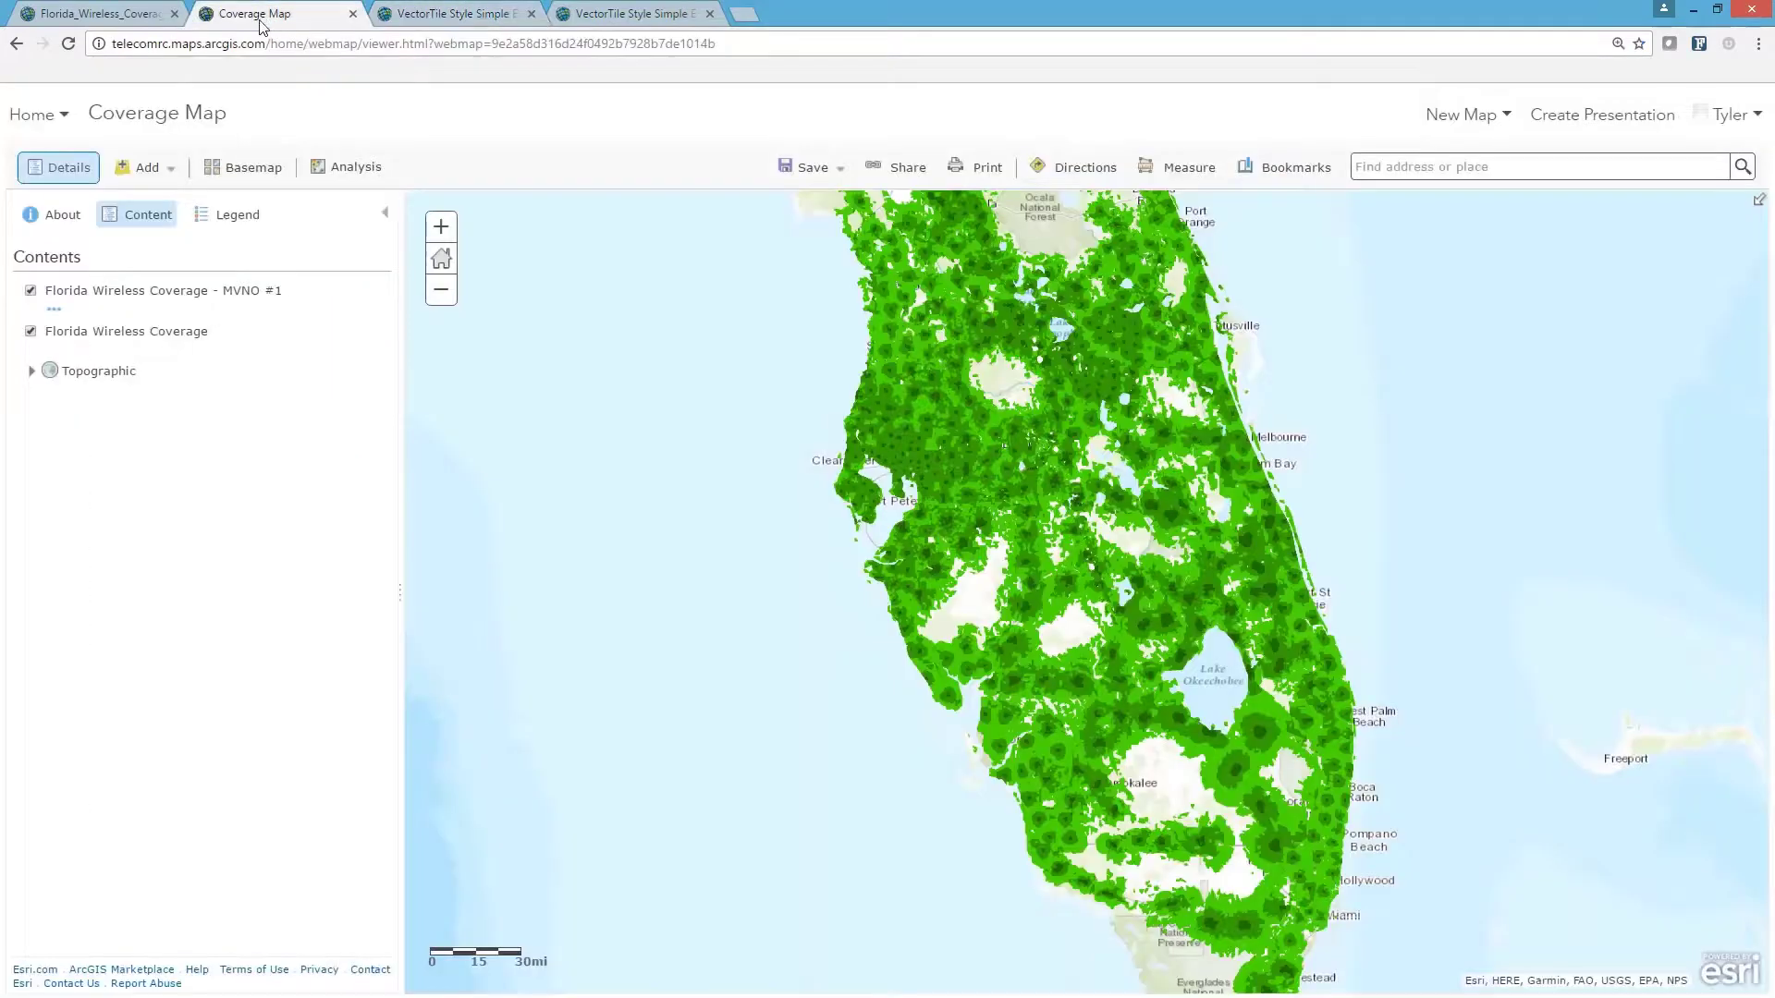
pyautogui.click(268, 15)
pyautogui.click(68, 44)
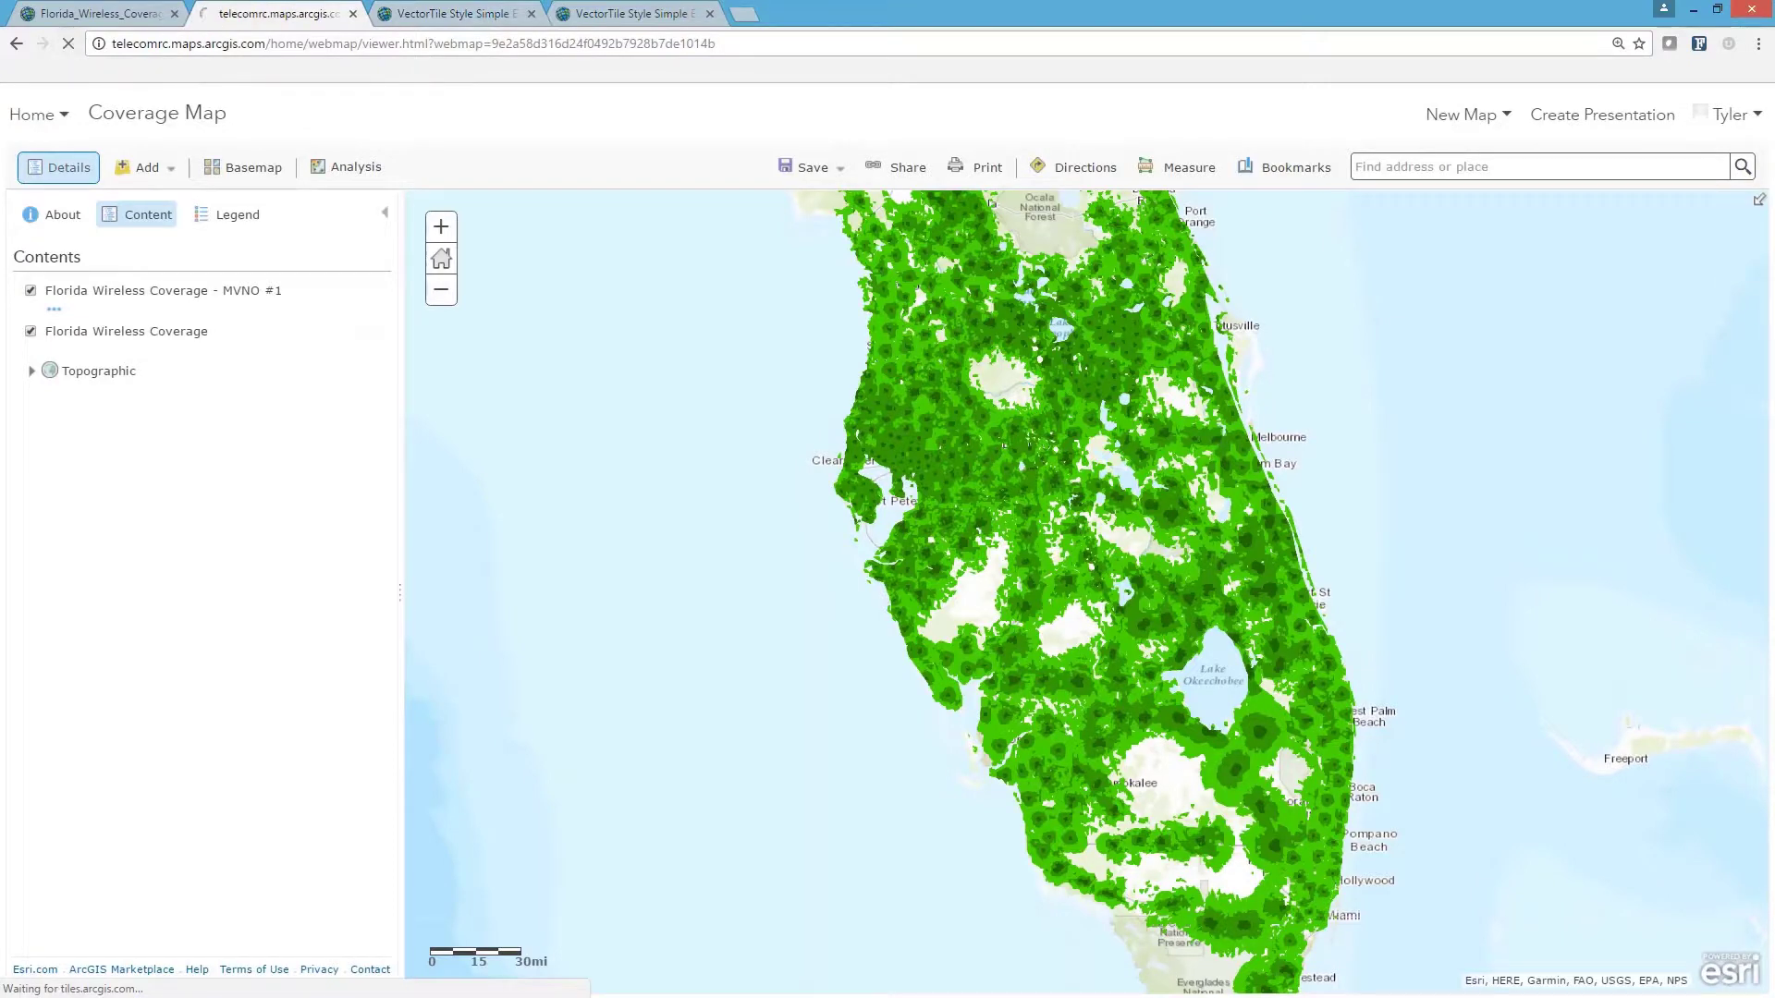